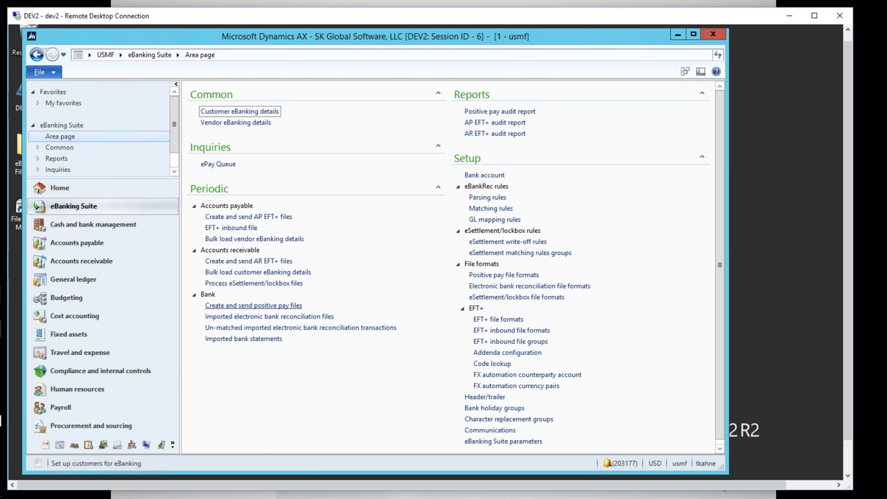
Open the imported electronic bank reconciliation files list and enlarge its window to show more files.
click(259, 319)
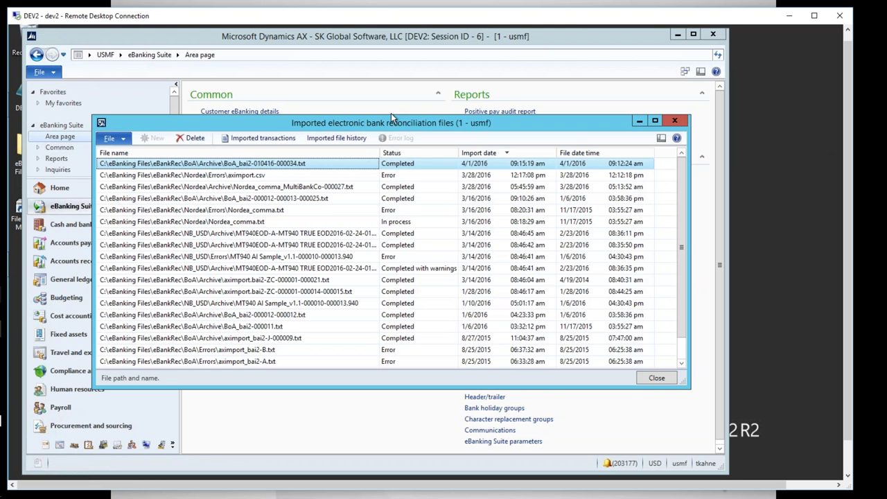
drag(392, 112, 398, 102)
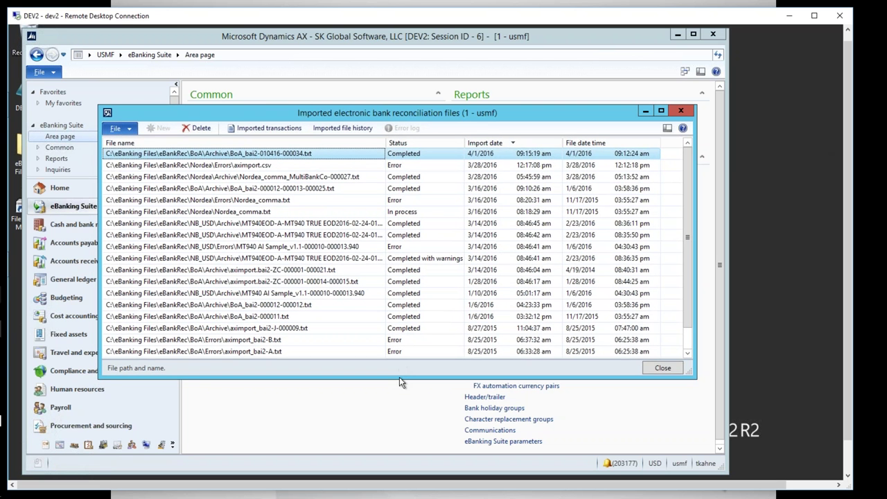
drag(399, 378, 399, 400)
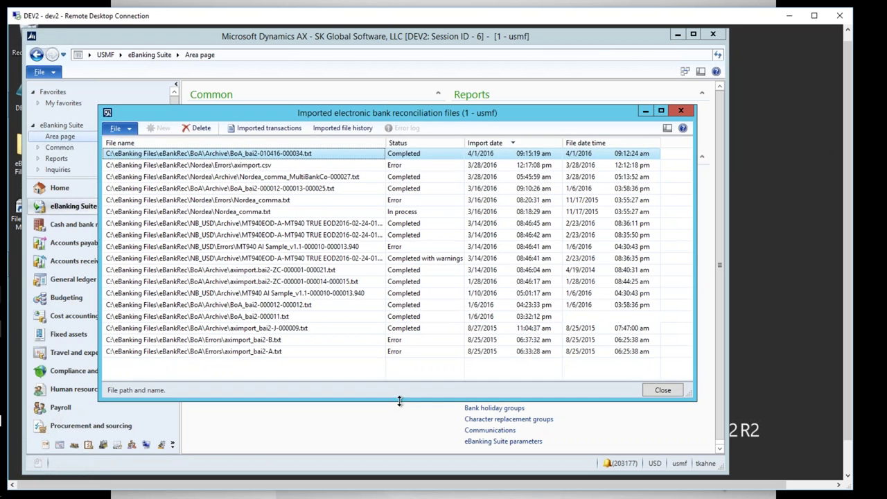
click(324, 271)
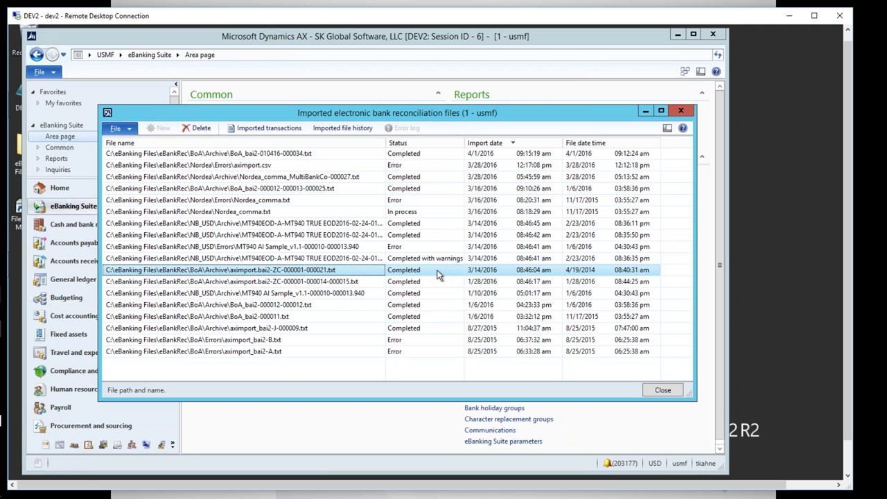
View the error log of the failed Nordea aximport.csv import, then close the log.
click(407, 167)
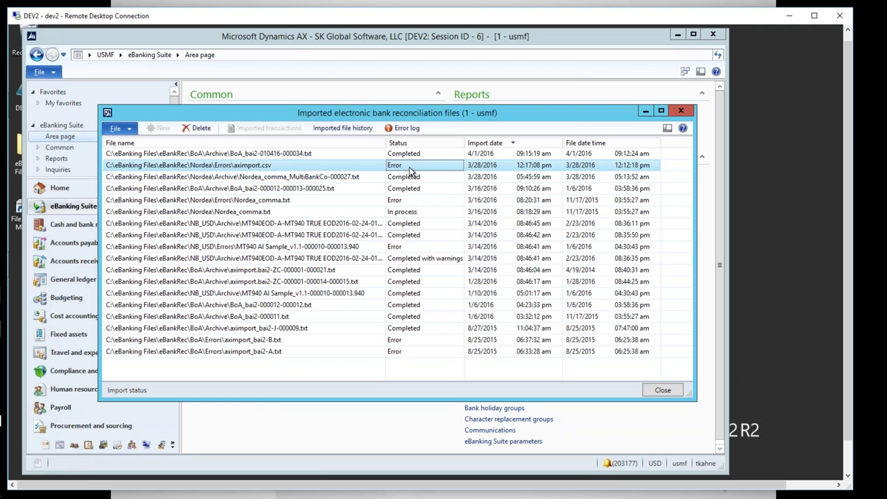
click(414, 127)
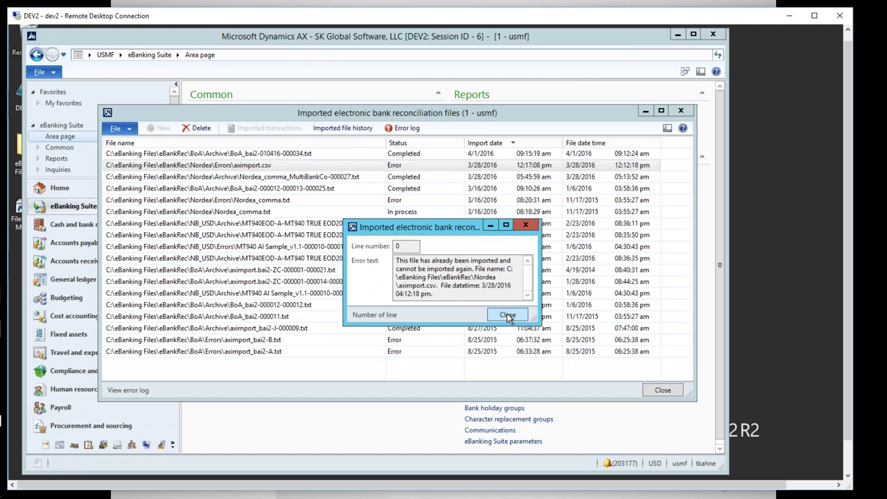
click(507, 315)
Review the imported transactions of the file aximport.bai2-ZC-000001-000021.txt, including their descriptions, and close the details.
click(329, 273)
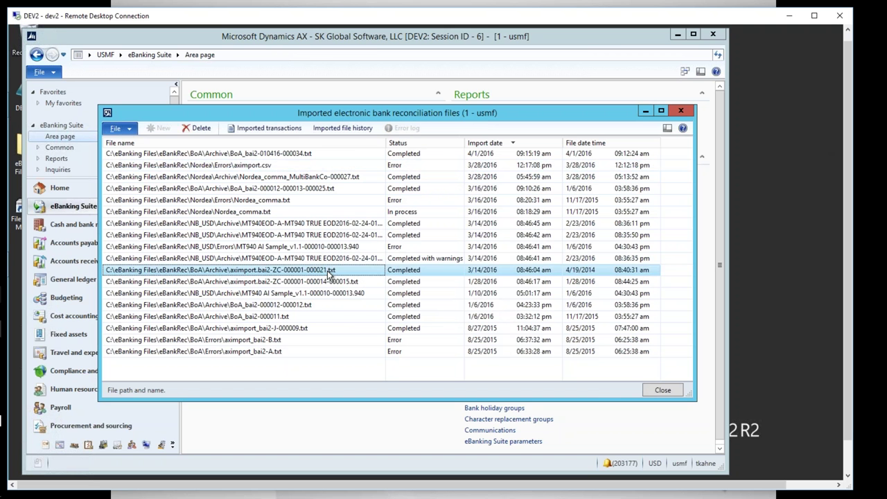
click(255, 127)
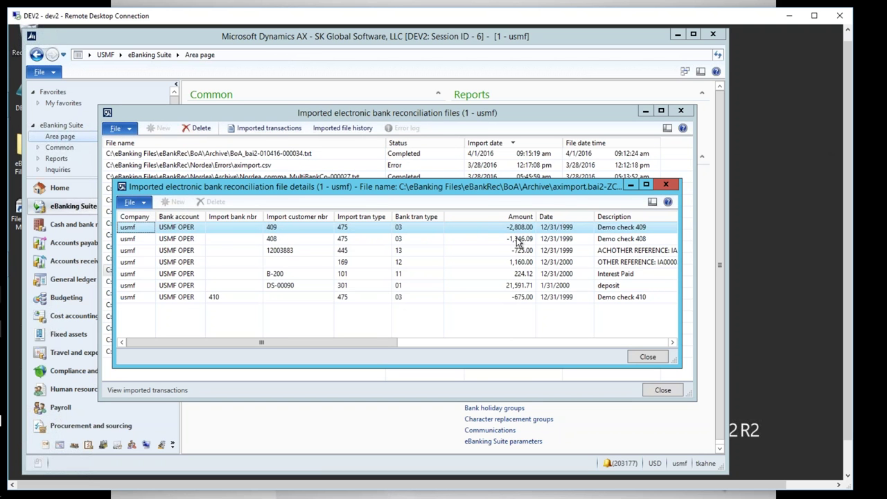
drag(330, 344, 390, 346)
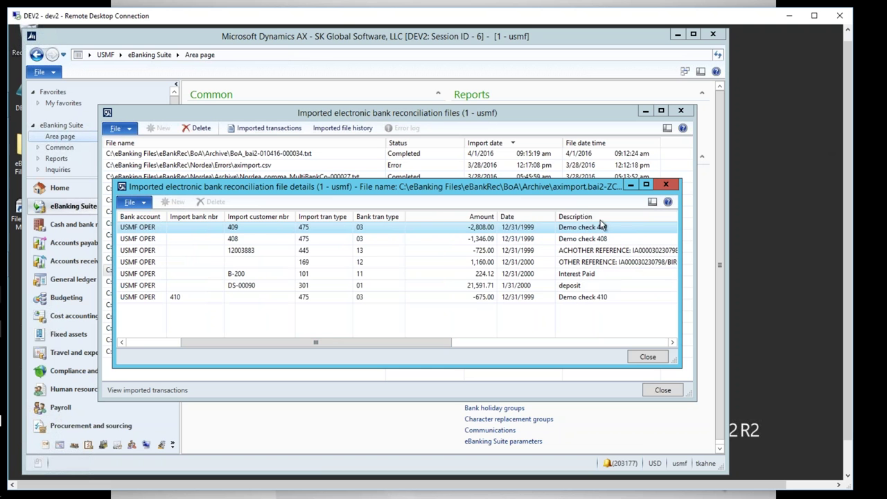
drag(422, 341, 328, 342)
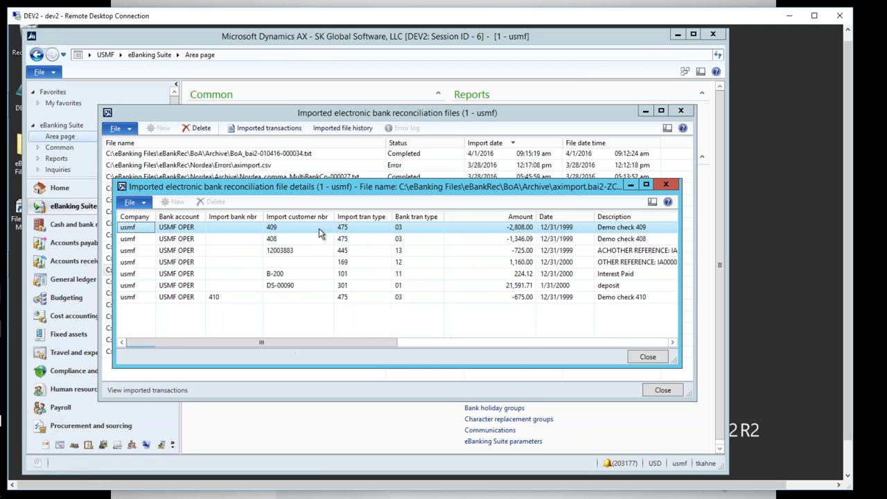
click(664, 186)
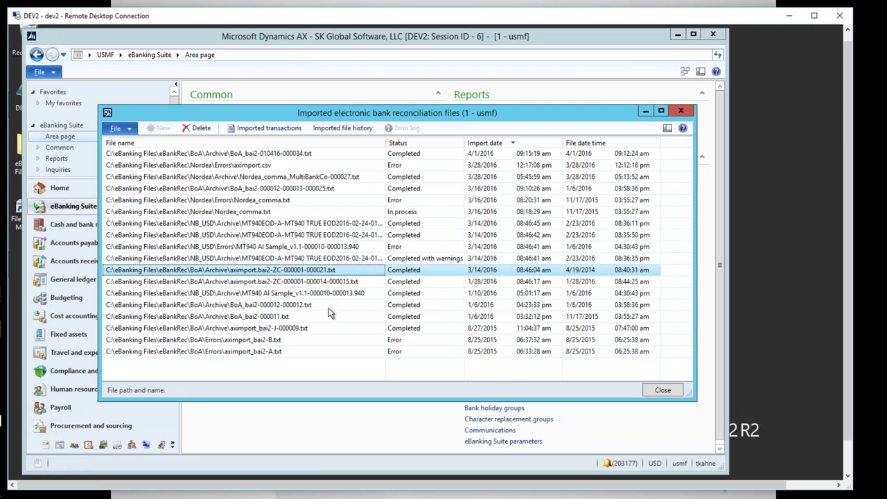
Review the imported file history of aximport.bai2-ZC-000001-000021.txt, then close the history and the imported files list.
click(342, 128)
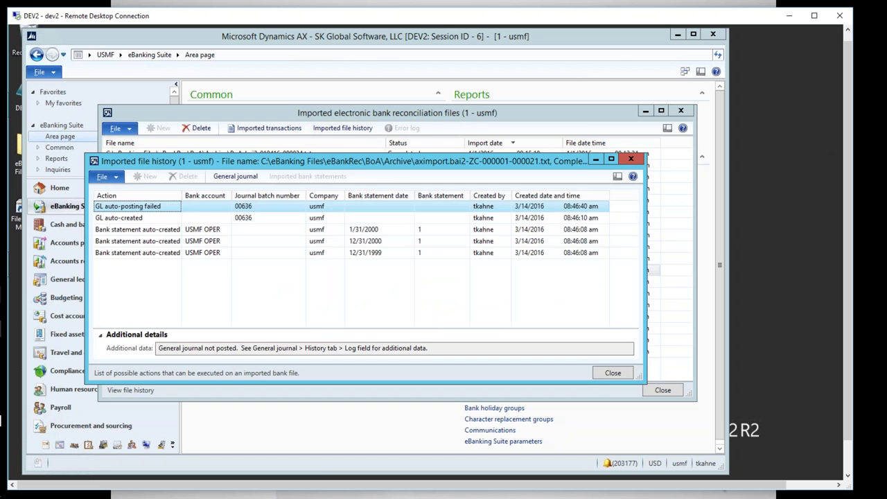
drag(352, 165, 360, 171)
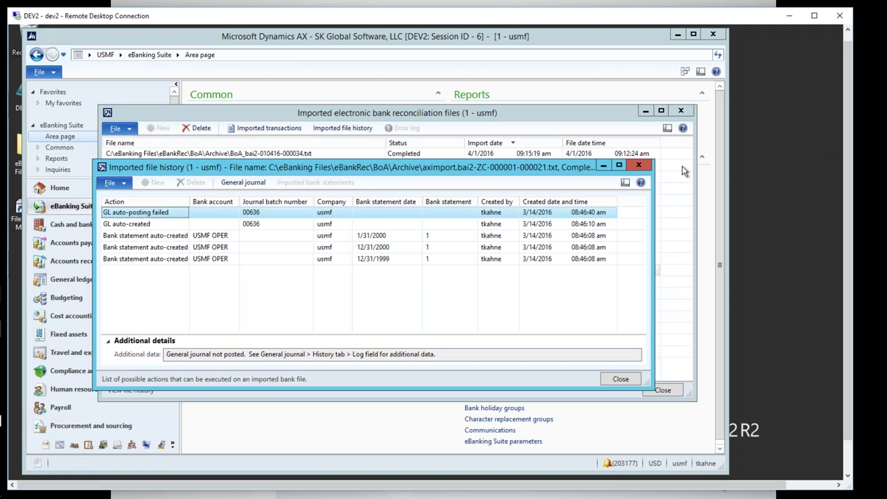
click(639, 165)
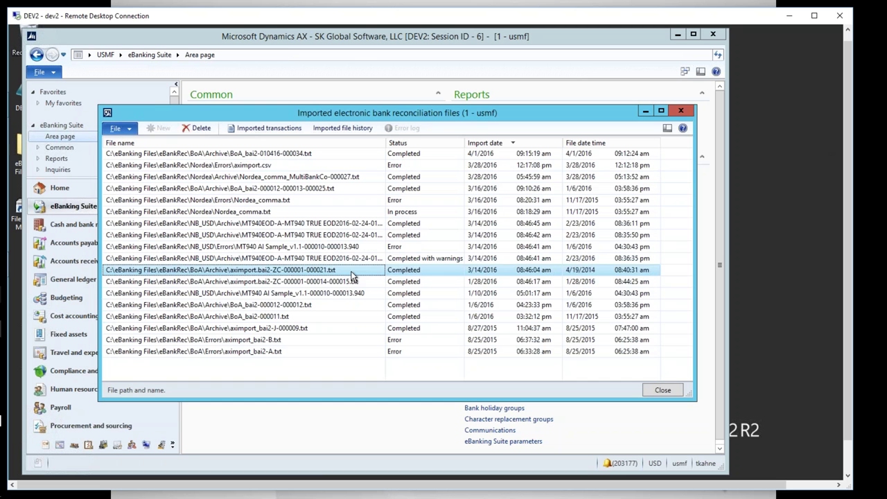
click(680, 113)
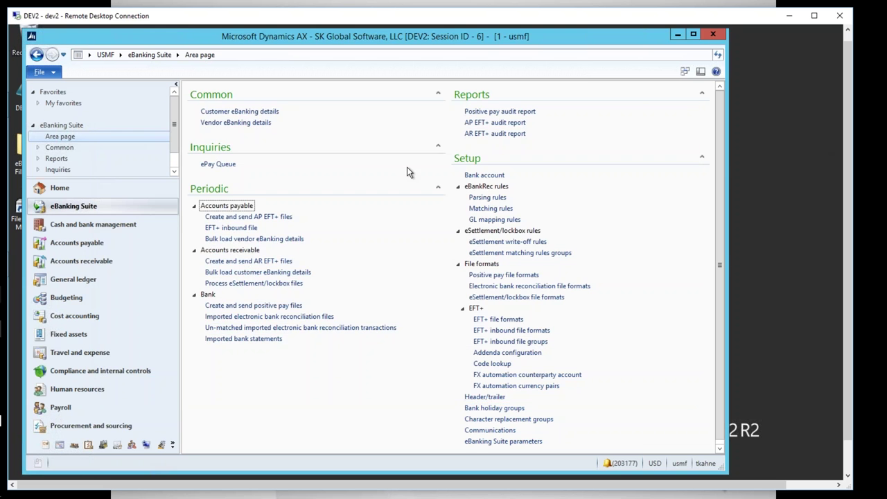
Open the un-matched imported electronic bank reconciliation transactions and sort them by bank account in descending order.
click(299, 329)
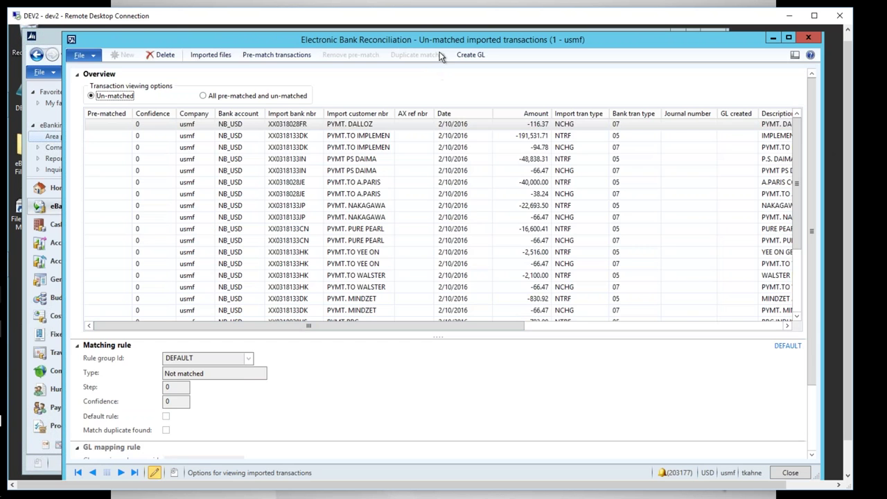
drag(427, 43, 402, 41)
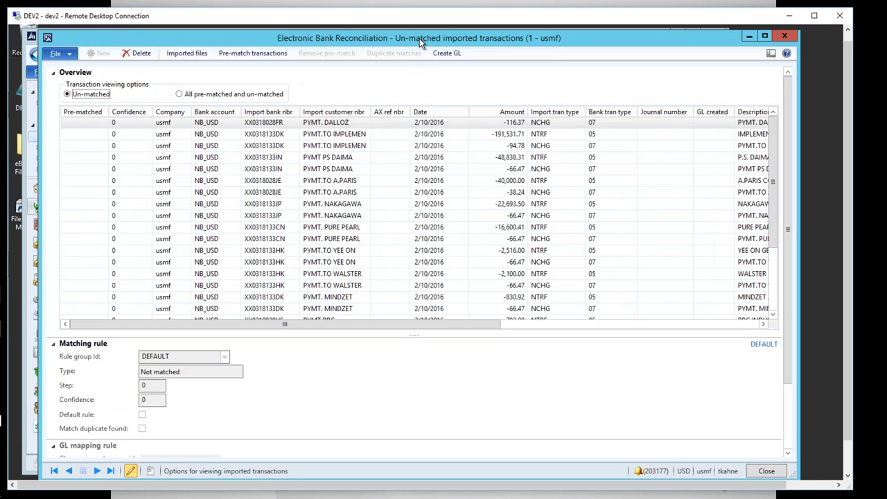
click(210, 112)
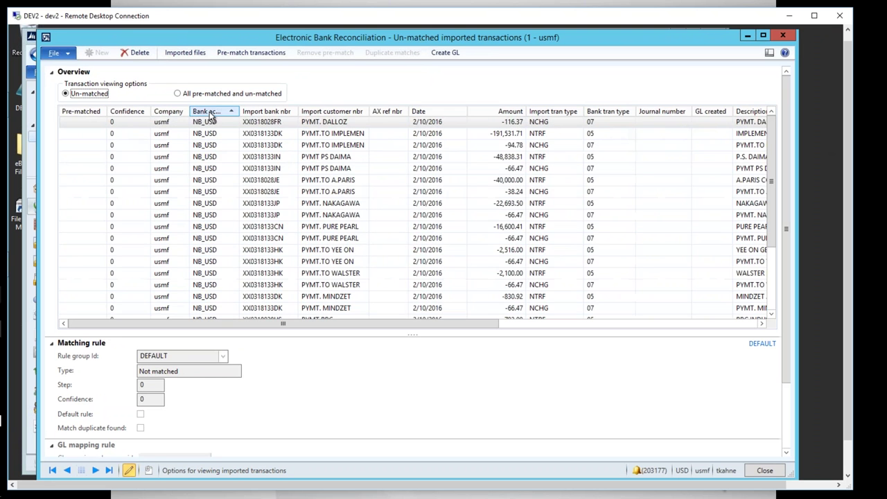
click(209, 112)
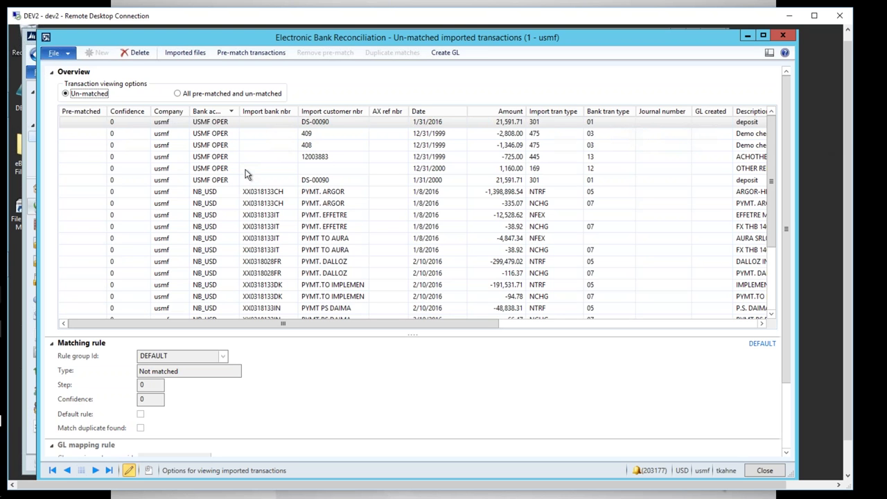
Show all pre-matched and un-matched transactions, sorted by bank account with USMF OPER first.
click(177, 94)
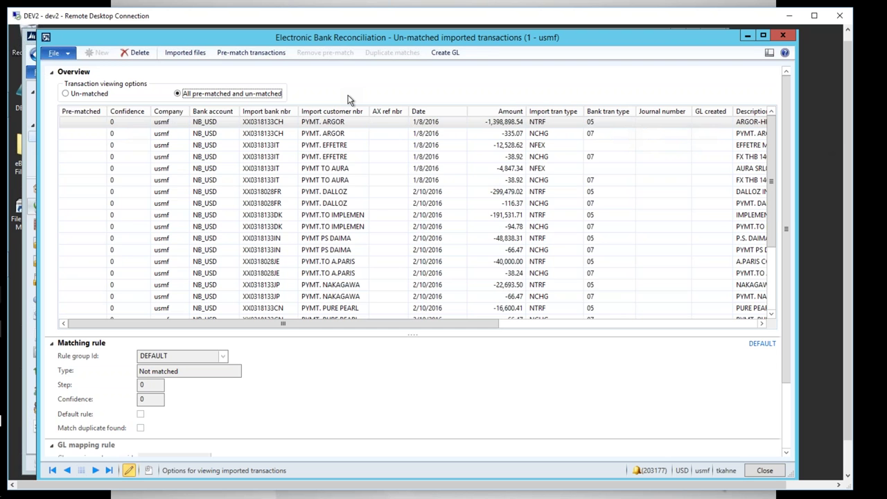
click(211, 112)
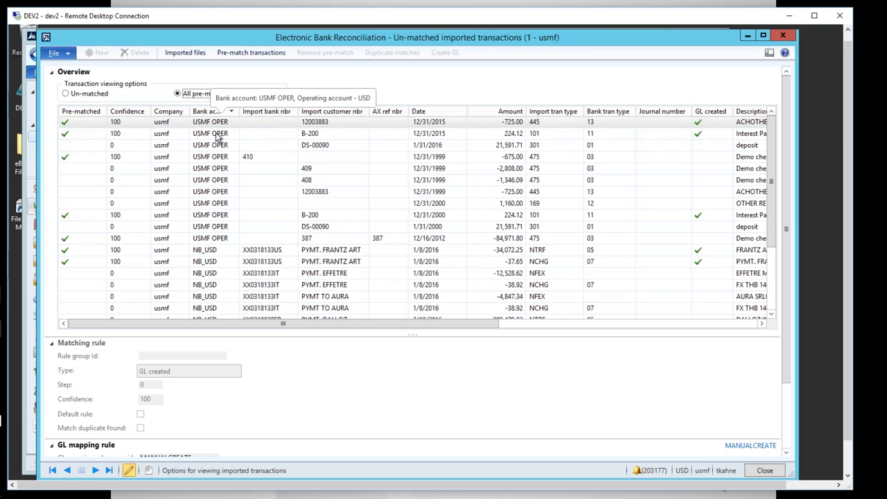
mouse_move(81, 126)
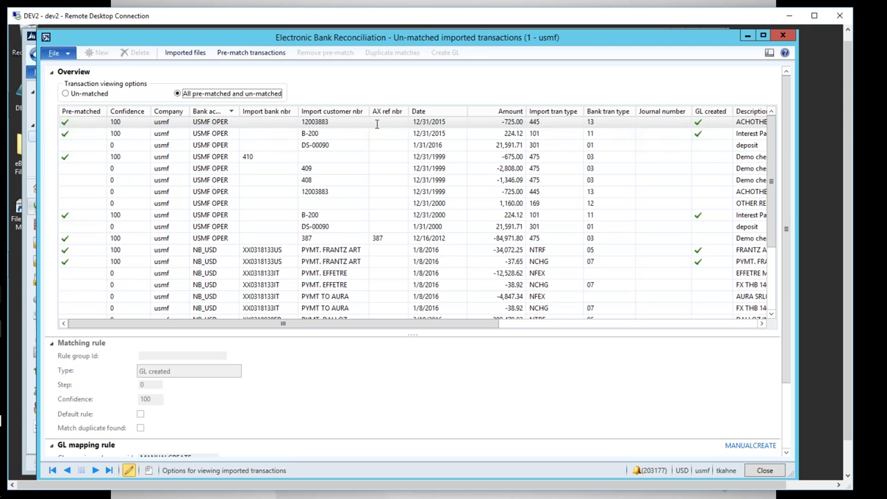
Inspect the general journal lines created for the 12/31/2015 Interest Paid transaction on USMF OPER, then close the journal windows.
click(464, 135)
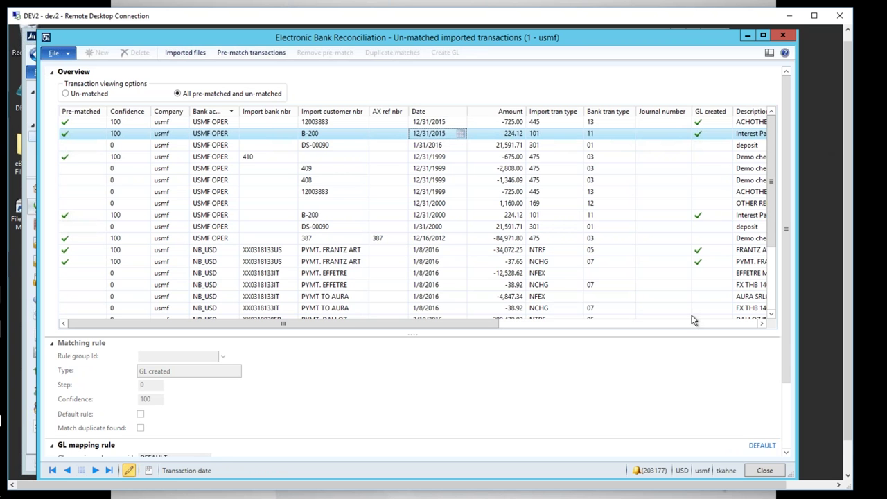
drag(784, 357, 781, 420)
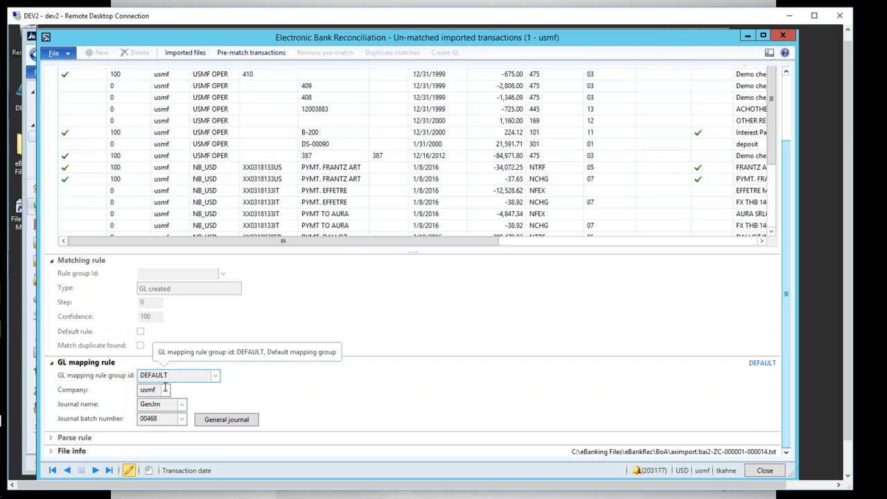
click(222, 419)
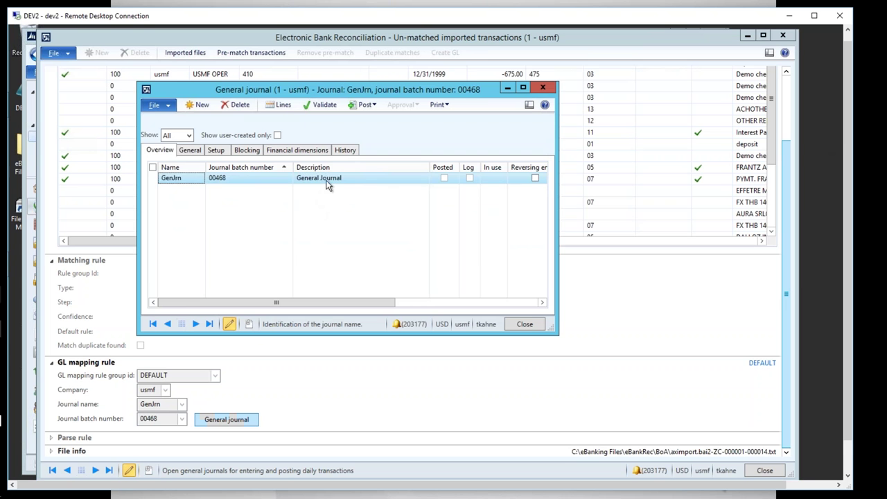
click(279, 105)
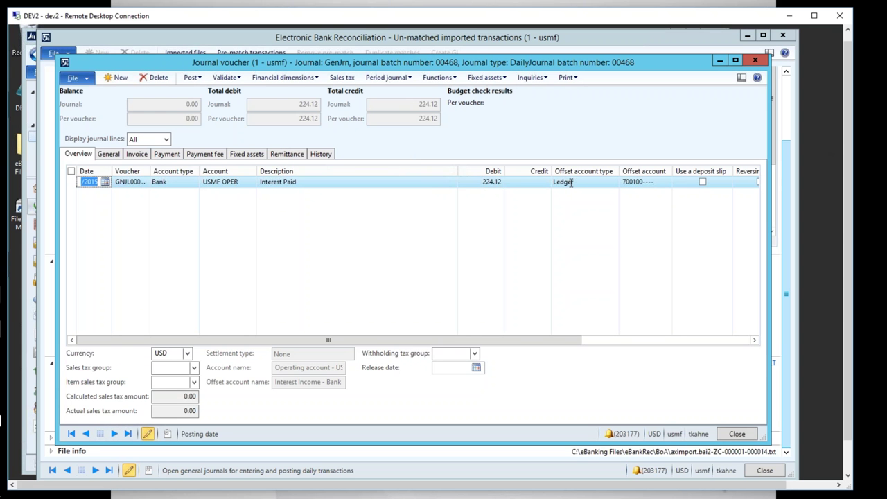
mouse_move(637, 182)
click(755, 60)
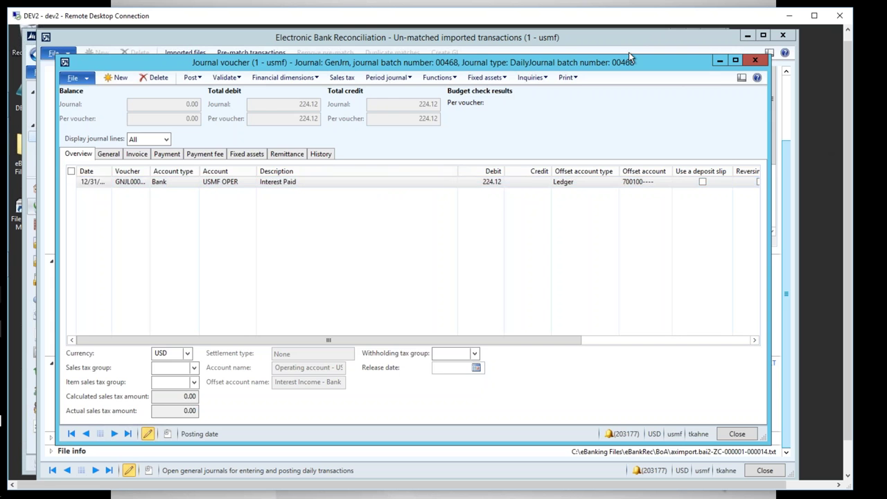
click(542, 88)
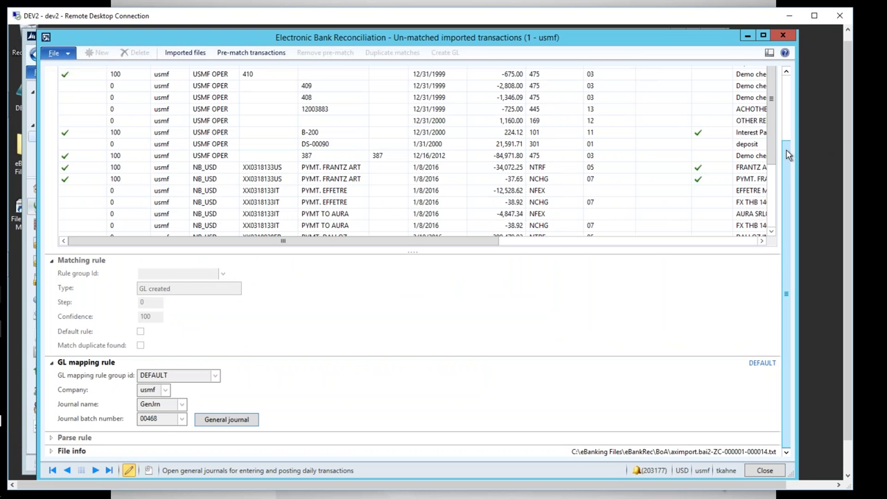
Sort the transactions by bank account ascending and examine the matching rule of the pre-matched NB_USD transaction dated 5/14/2014.
drag(787, 163, 787, 118)
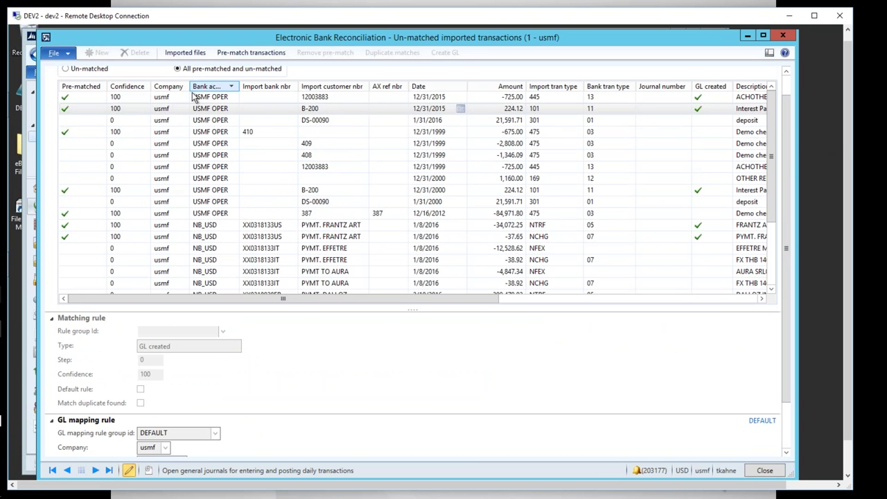
click(216, 88)
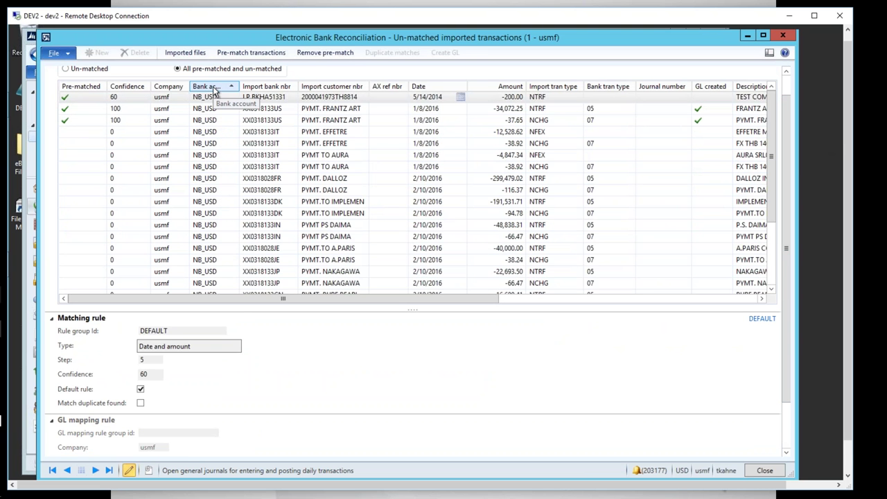
click(124, 101)
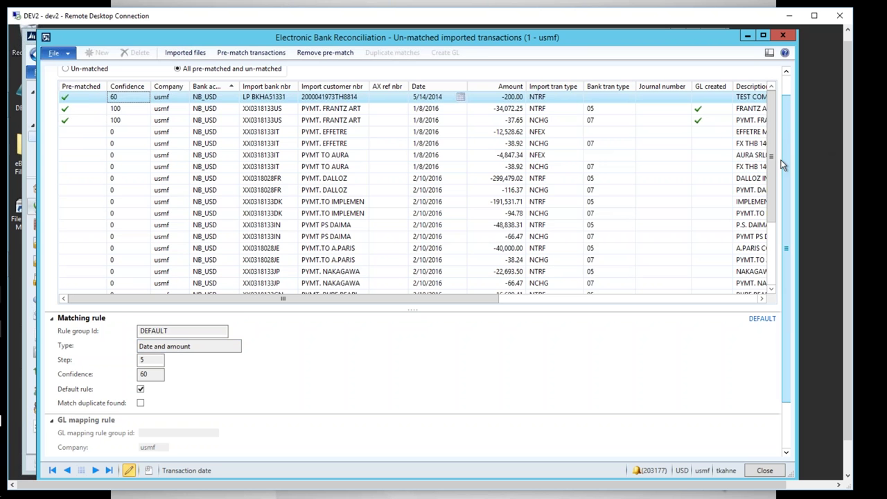
Sort by bank account descending and look through the AX reference number choices for the 1/31/2016 deposit without picking one.
click(206, 88)
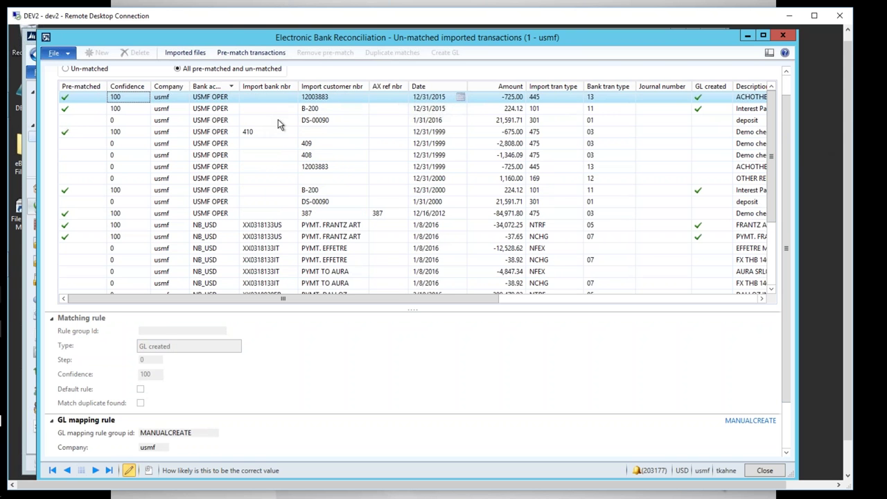
click(385, 120)
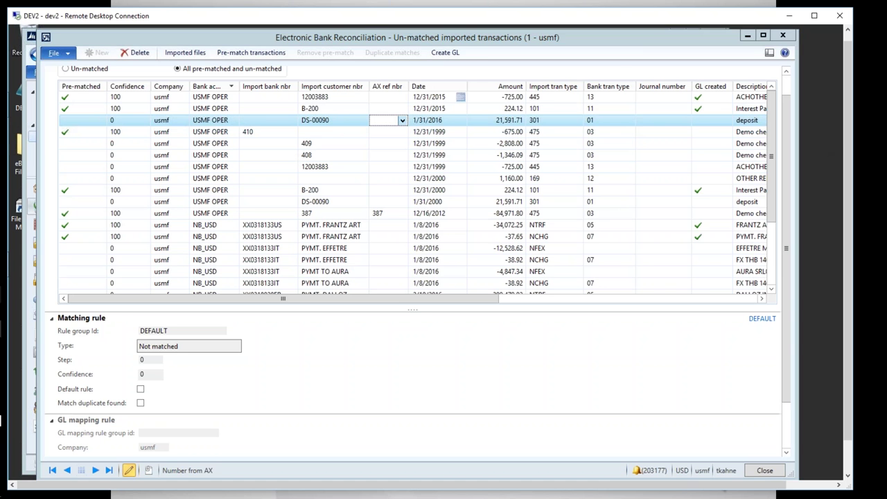
click(402, 120)
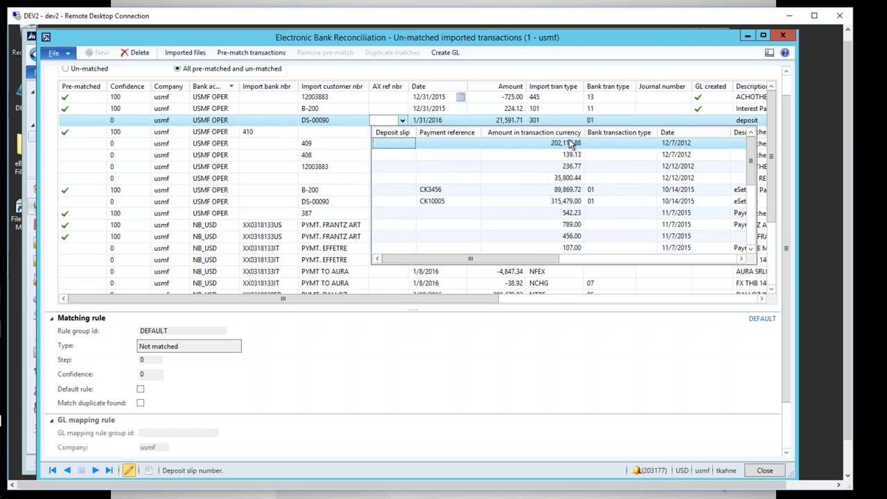
click(325, 122)
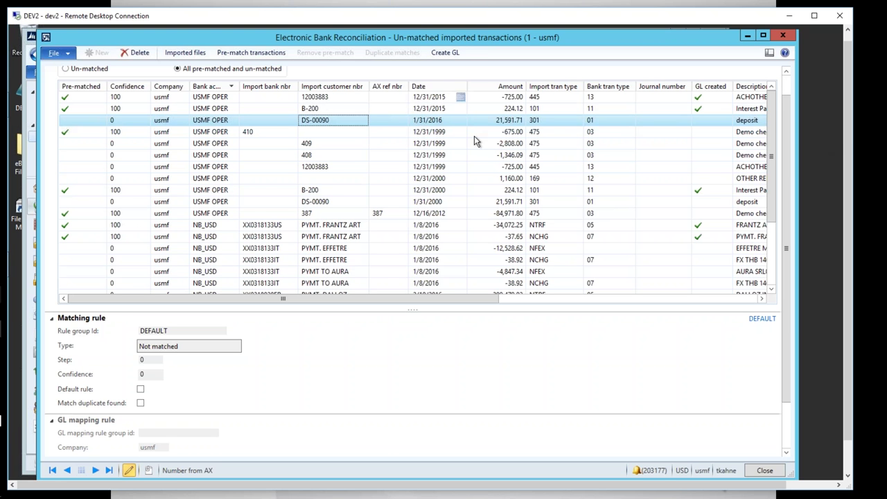
Examine the unreconciled imported bank statements sorted by bank account with USMF OPER first, check the view choices, and close the list.
click(780, 34)
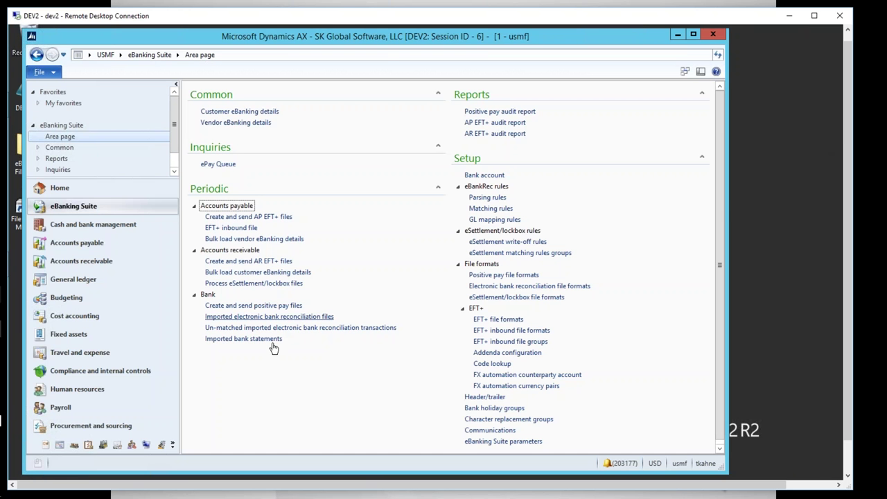
click(259, 344)
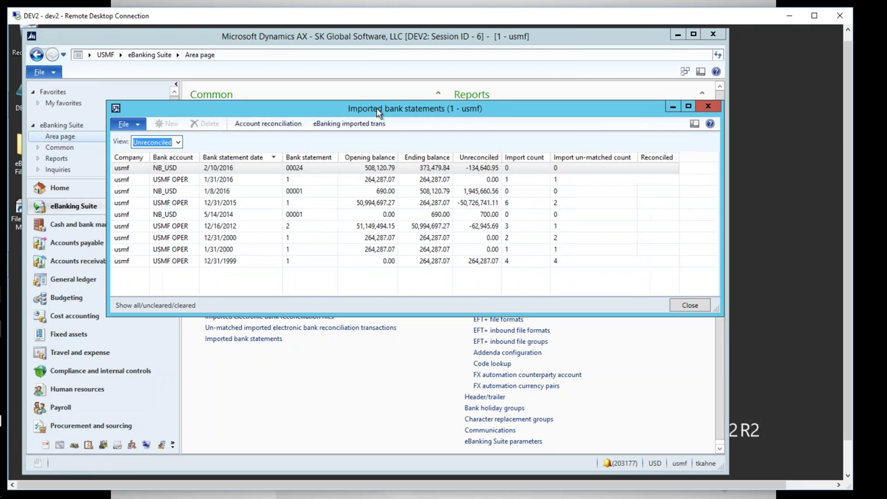
drag(376, 108, 348, 105)
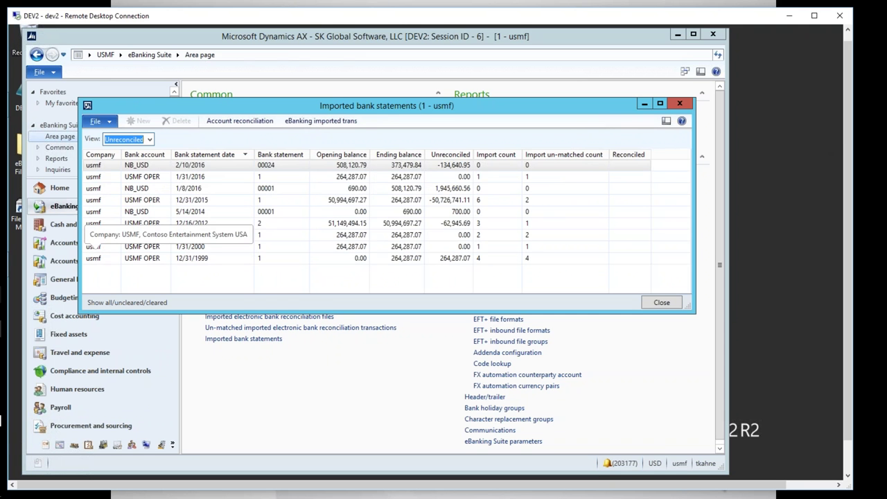
click(151, 155)
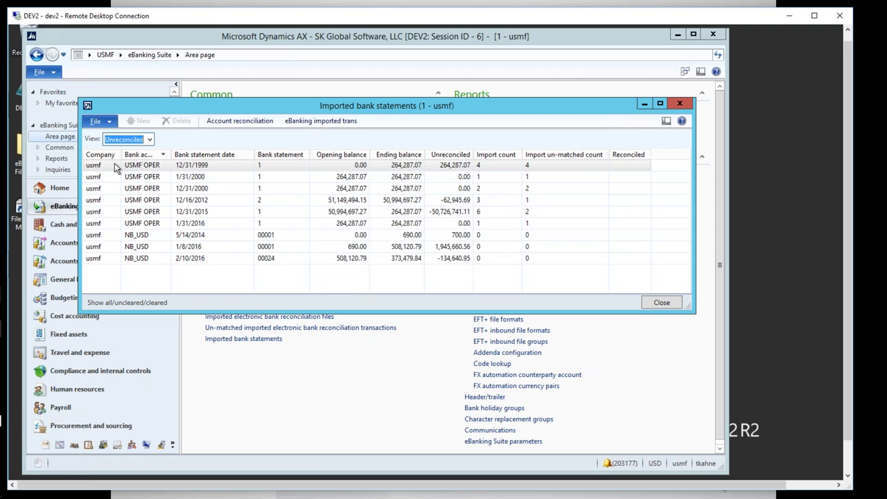
click(149, 140)
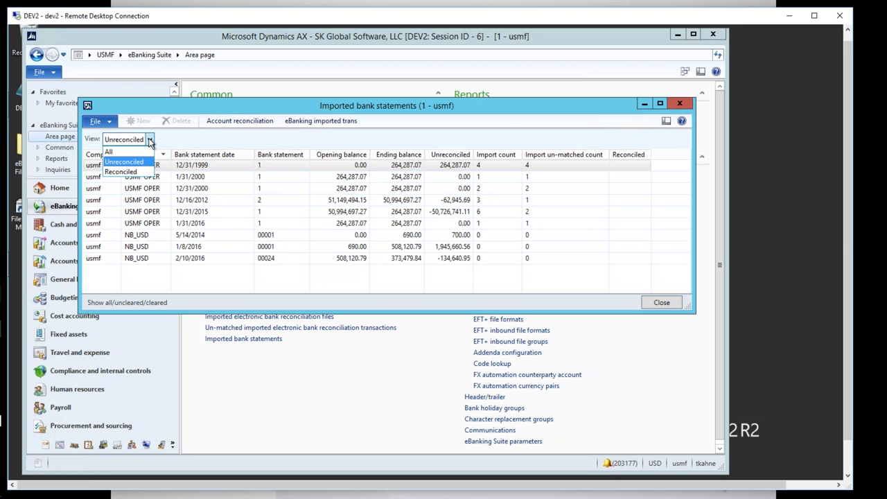
click(150, 140)
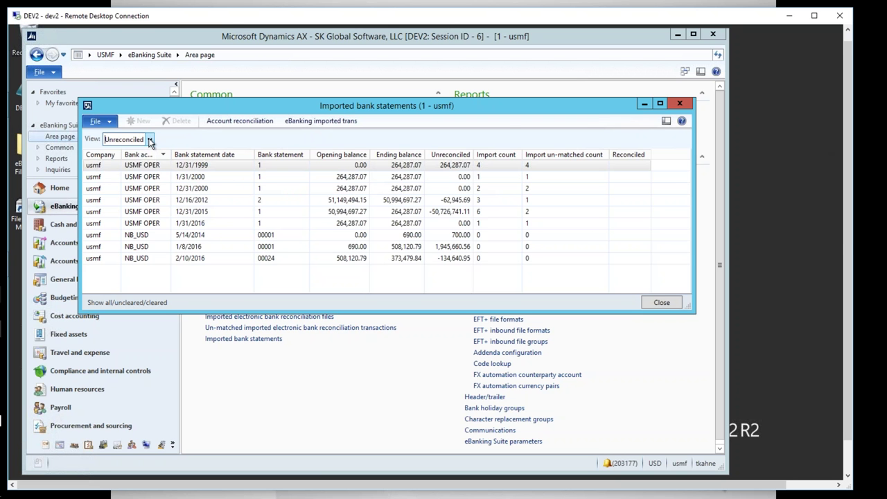
click(678, 104)
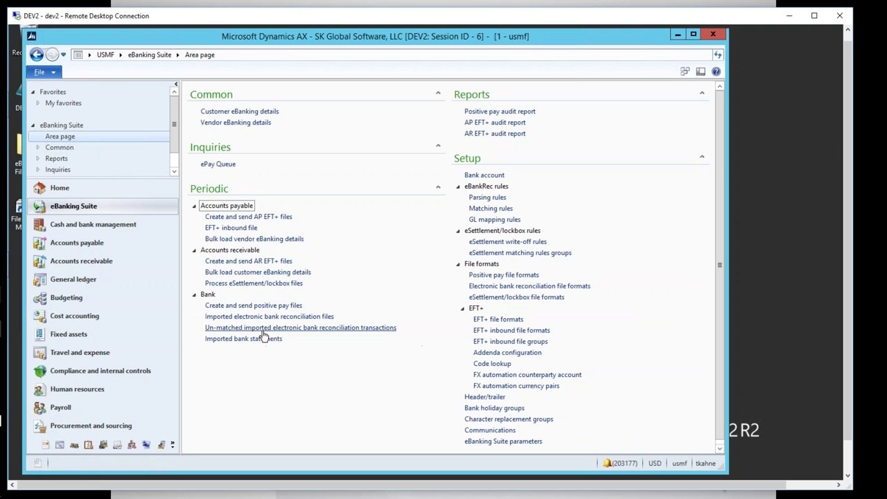
Show the unreconciled bank statements for account reconciliation of the USMF OPER bank account in Cash and bank management.
click(95, 223)
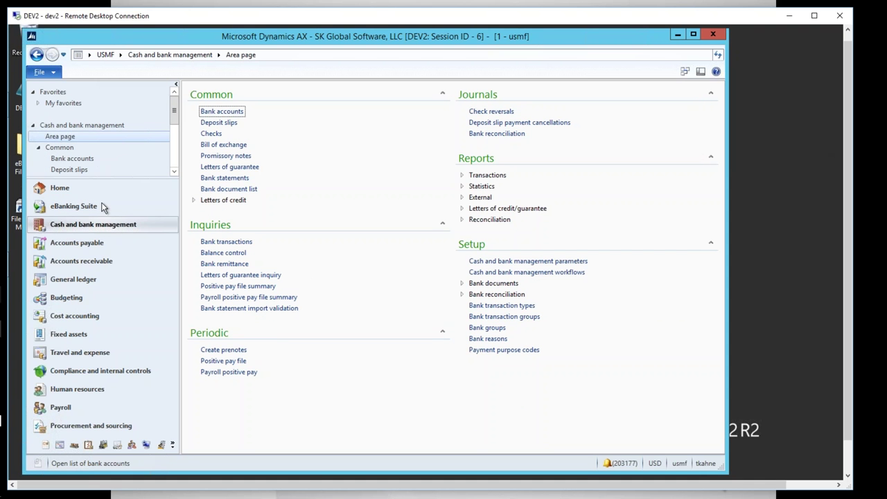
click(220, 112)
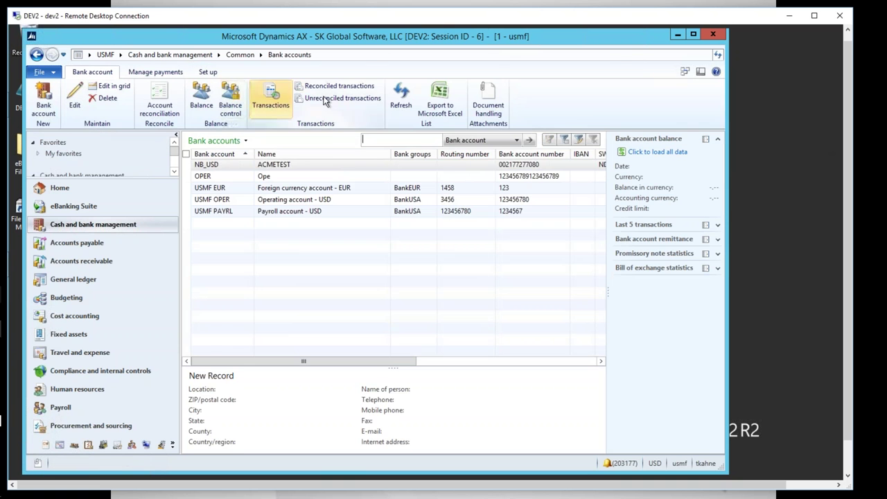
drag(383, 43, 389, 43)
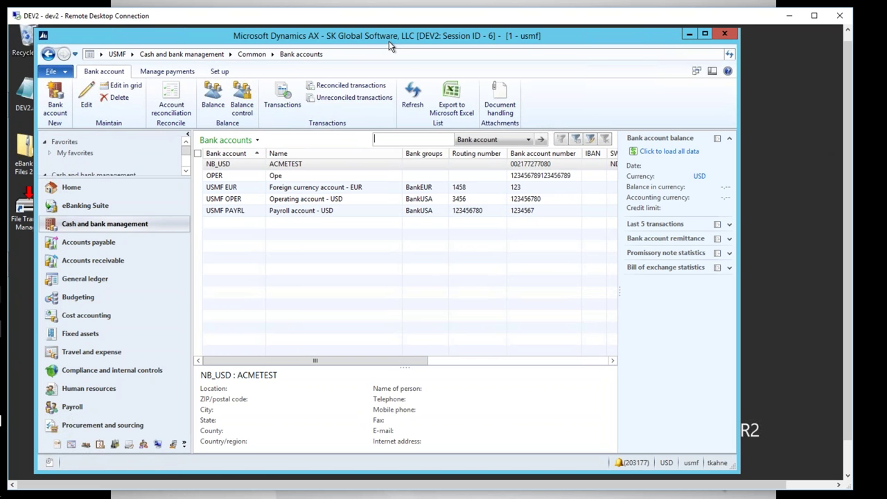
click(234, 199)
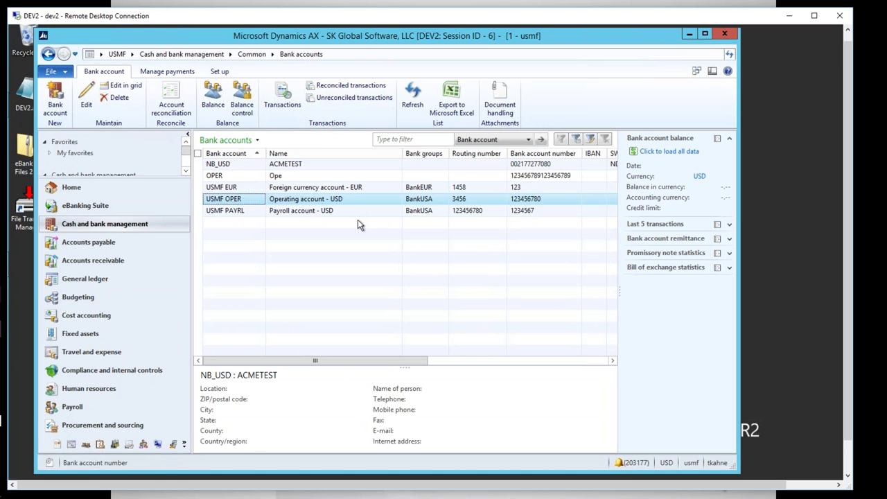
click(171, 104)
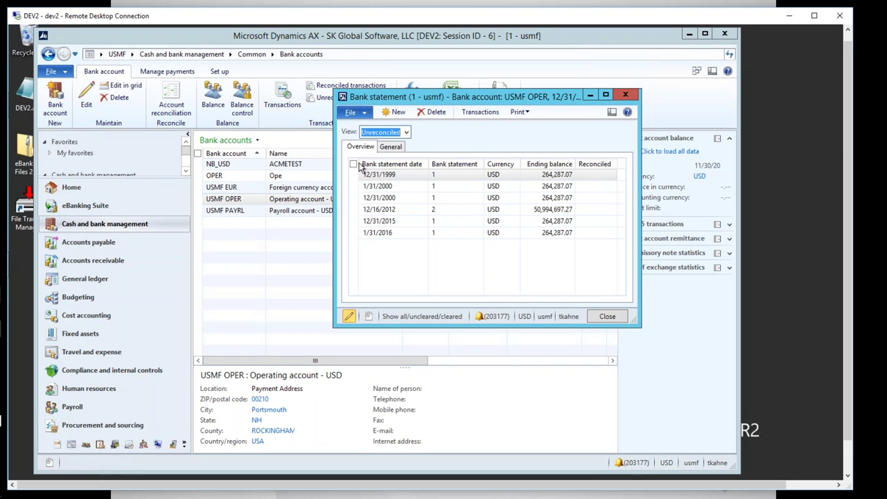
Inspect the account reconciliation transactions of the 12/31/2015 bank statement, sorted with the cleared ones first.
click(393, 218)
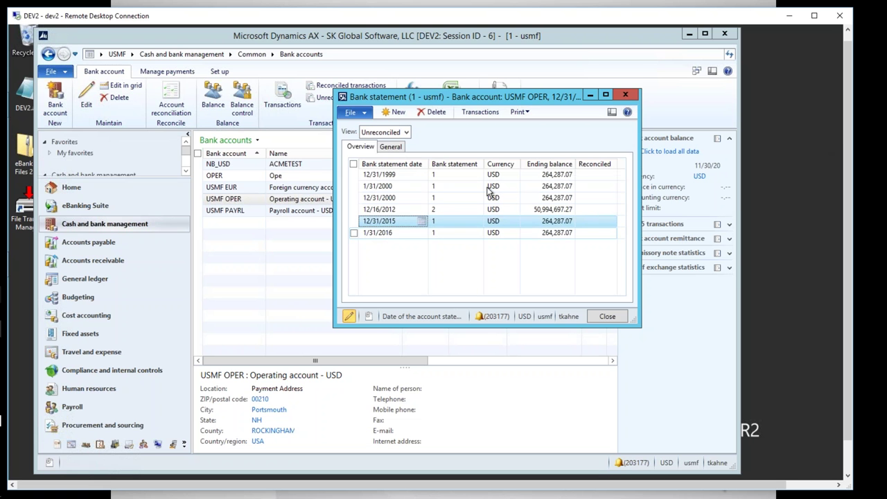
click(482, 112)
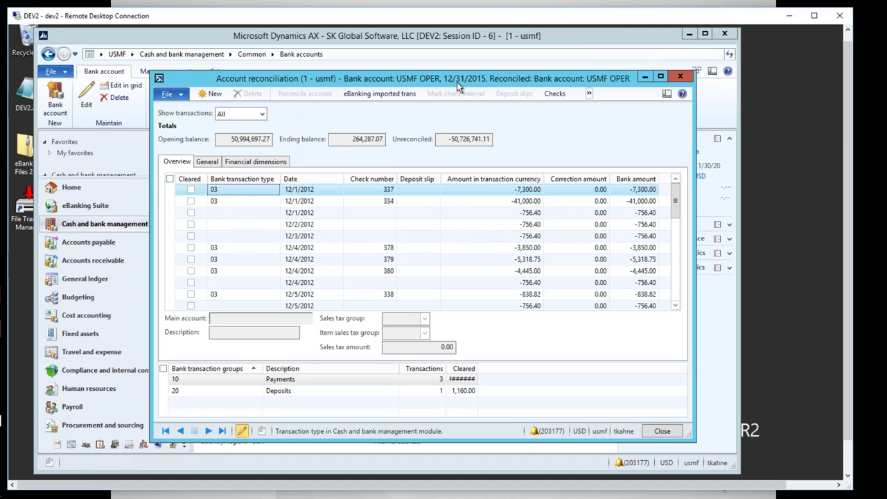
drag(457, 77, 456, 66)
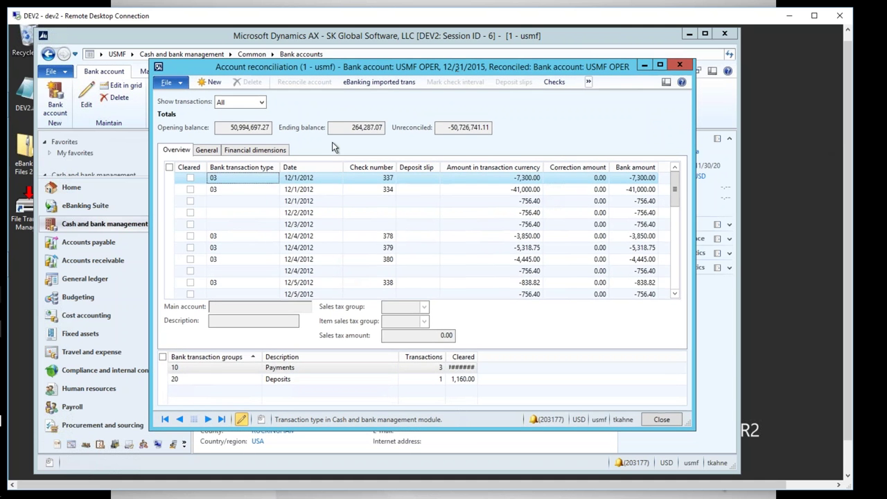
click(192, 167)
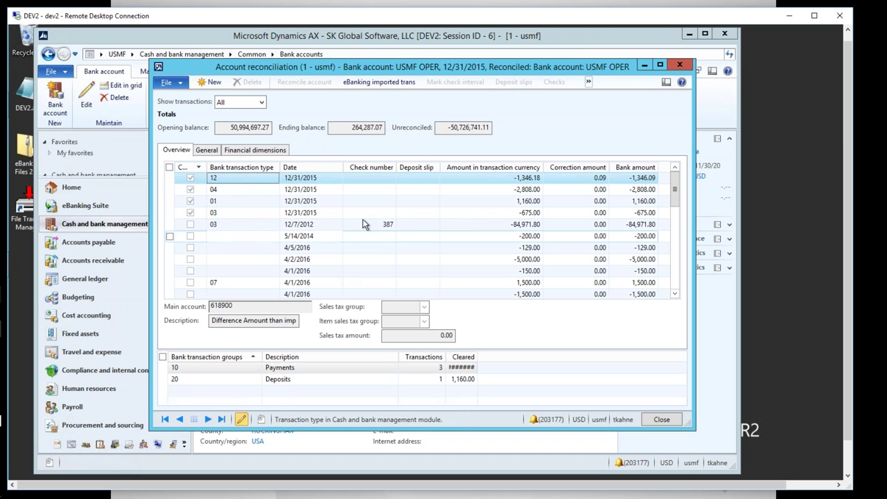
Review the statement's eBanking imported transactions and the Click-n-match workbench without matching anything, then close all reconciliation windows.
click(397, 84)
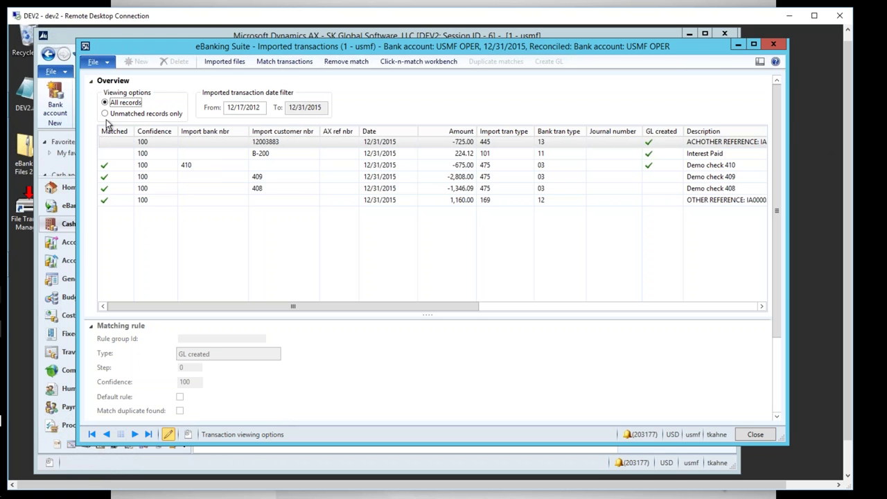
click(351, 142)
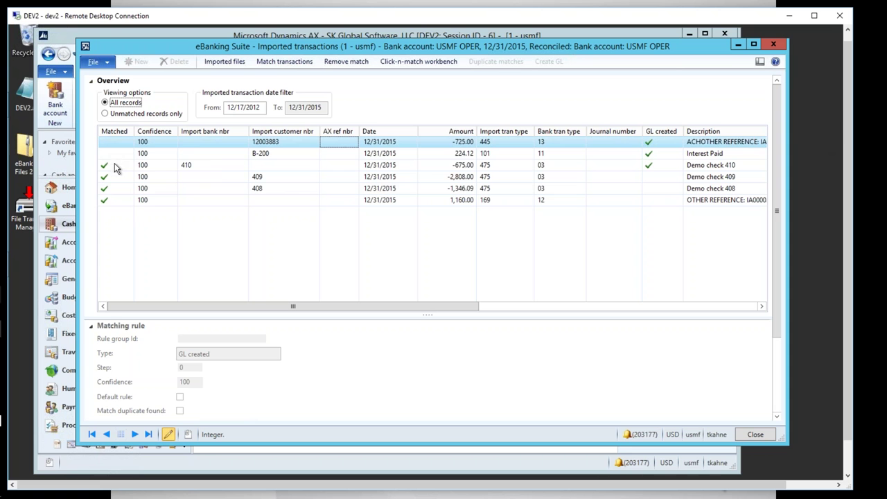
click(419, 60)
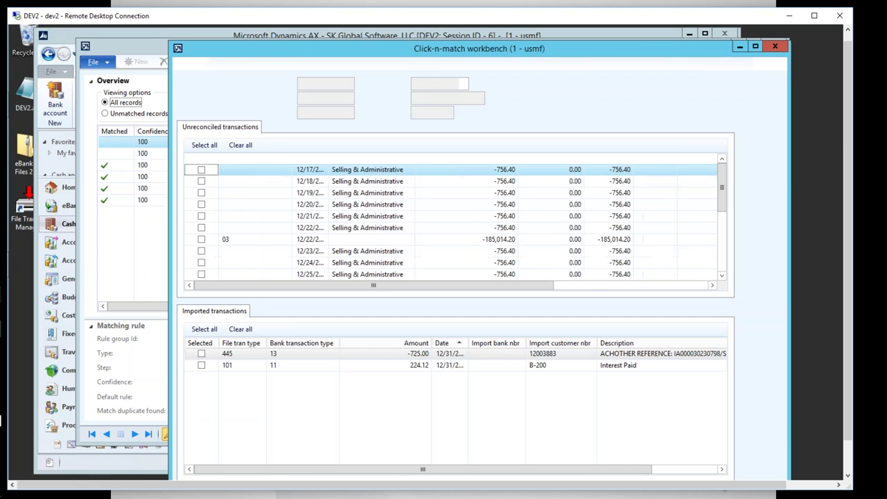
drag(397, 45, 319, 40)
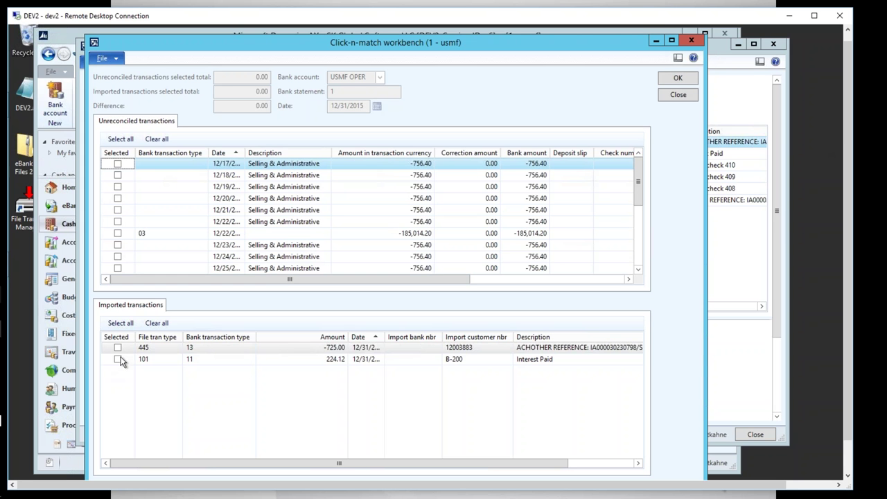
click(693, 39)
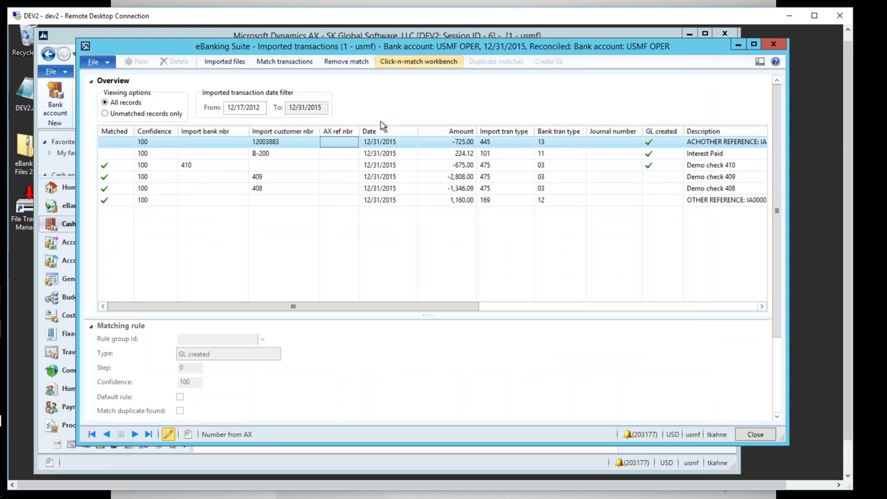
click(773, 46)
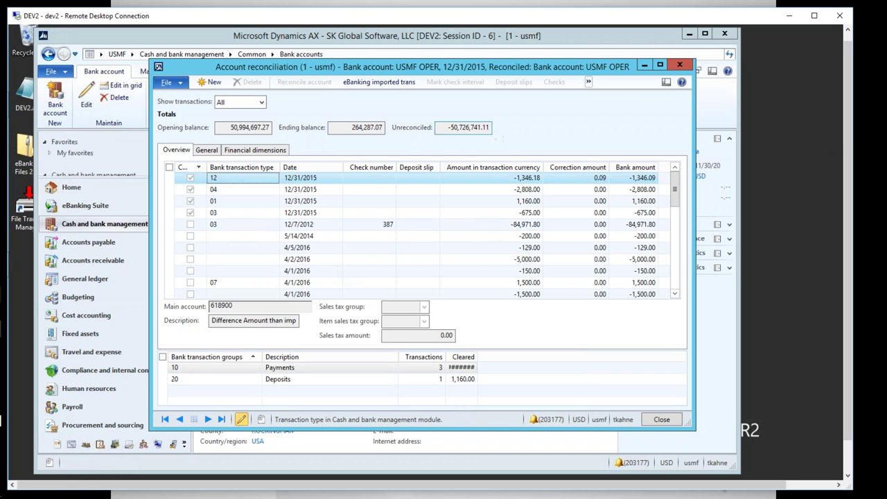
click(680, 66)
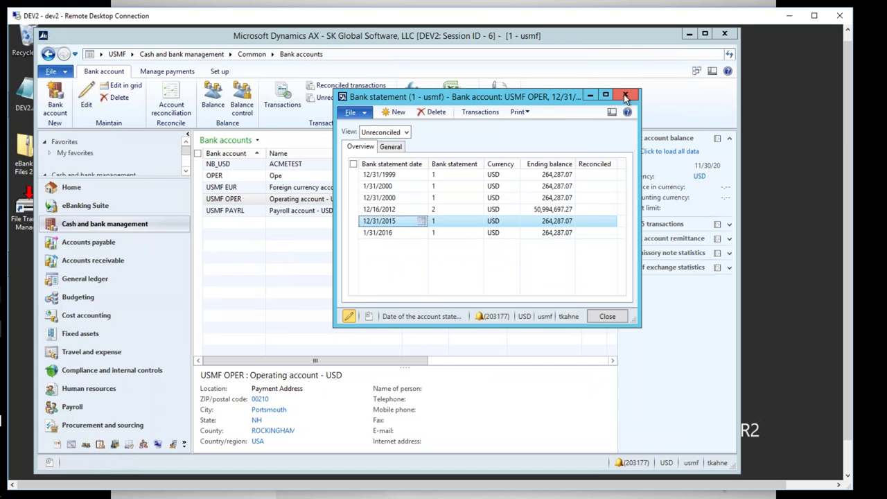
click(628, 93)
Return to eBanking Suite, look over the imported bank statements list again, and close it.
click(108, 203)
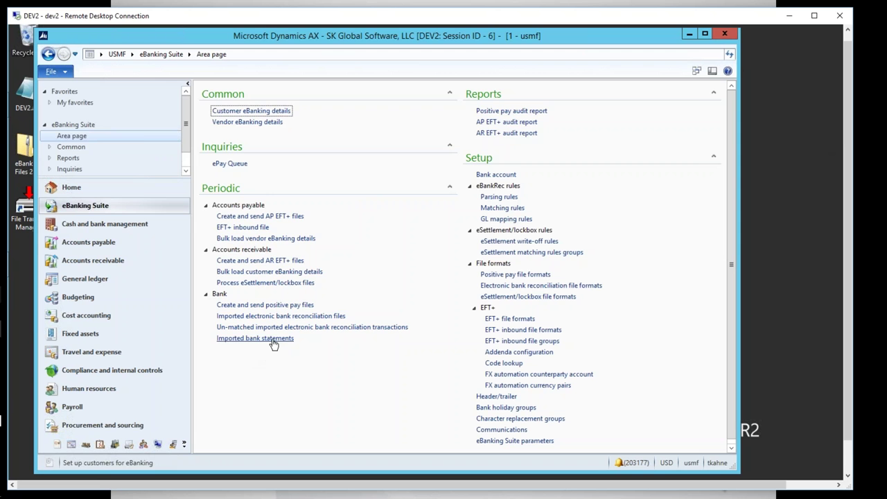
click(270, 339)
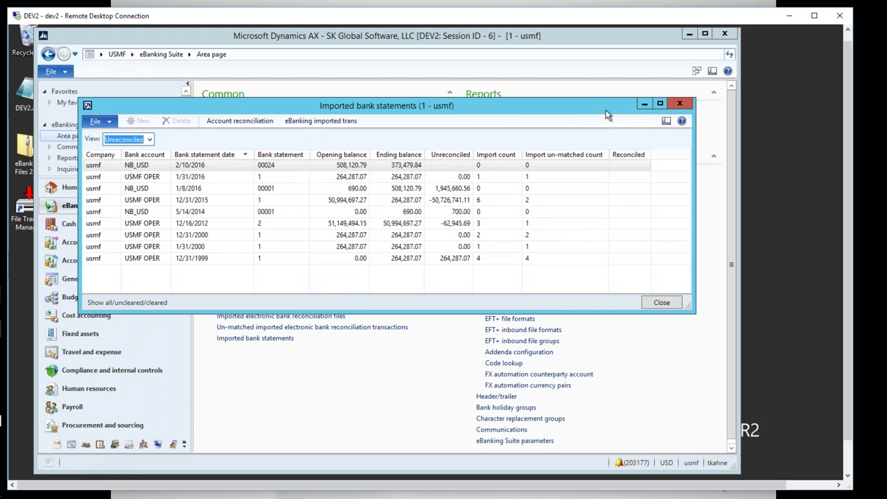
key(alt)
click(680, 105)
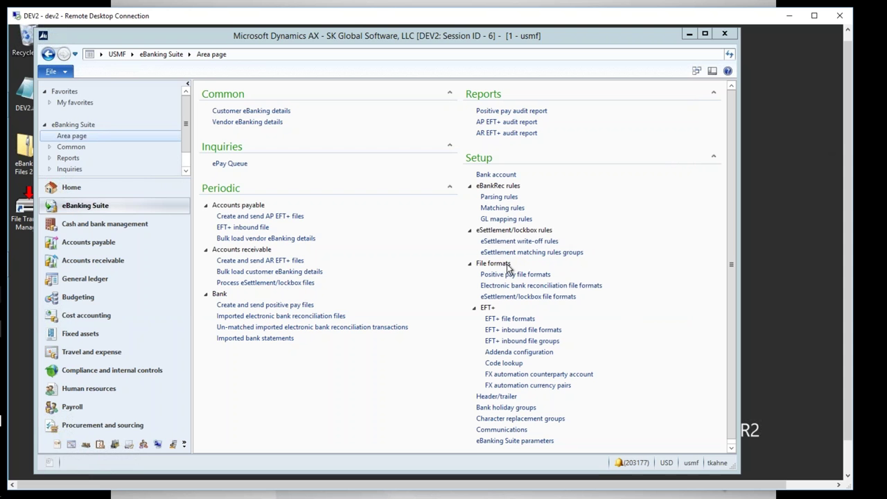
Examine the field layout of the COMMA electronic bank reconciliation file format, including the mapping of the first field.
click(523, 287)
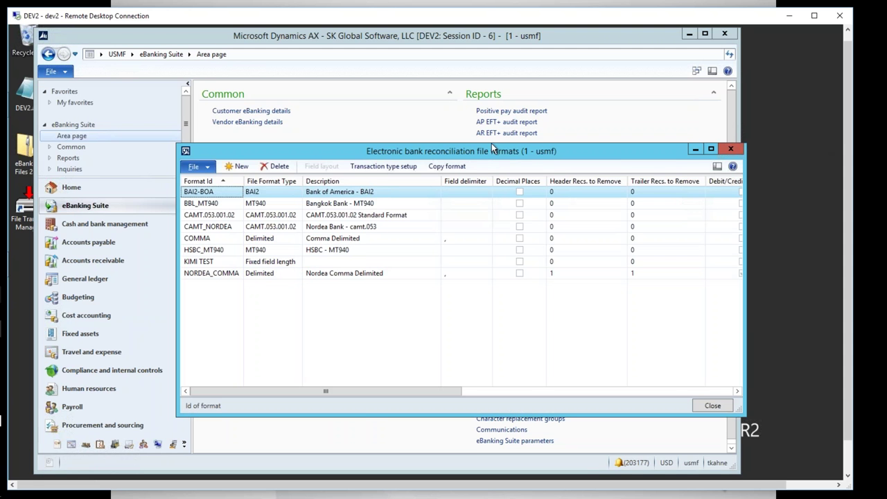
drag(506, 152, 473, 136)
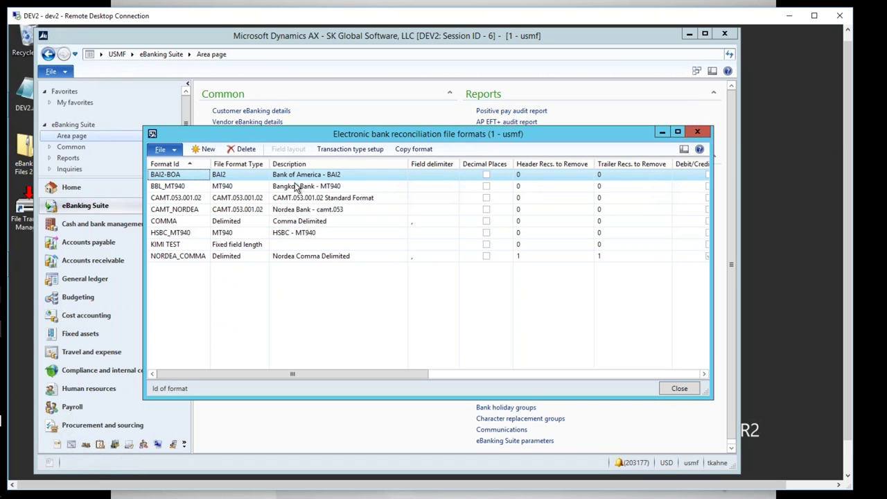
click(196, 223)
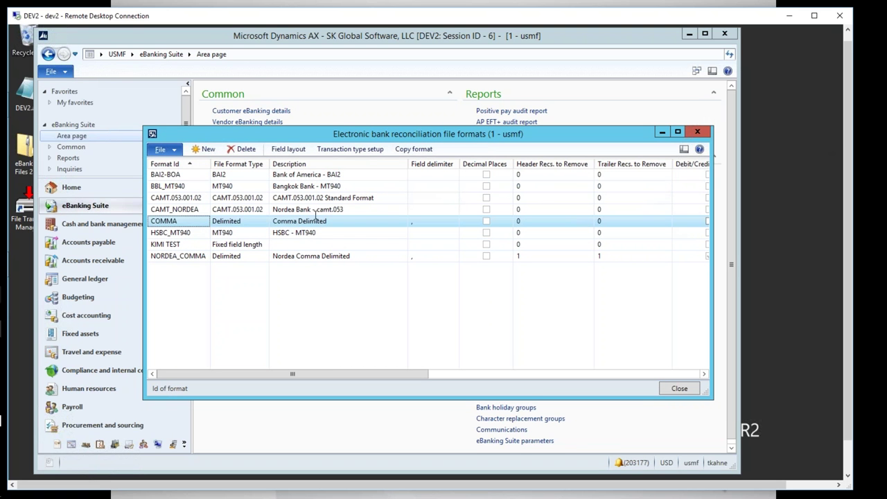
click(288, 149)
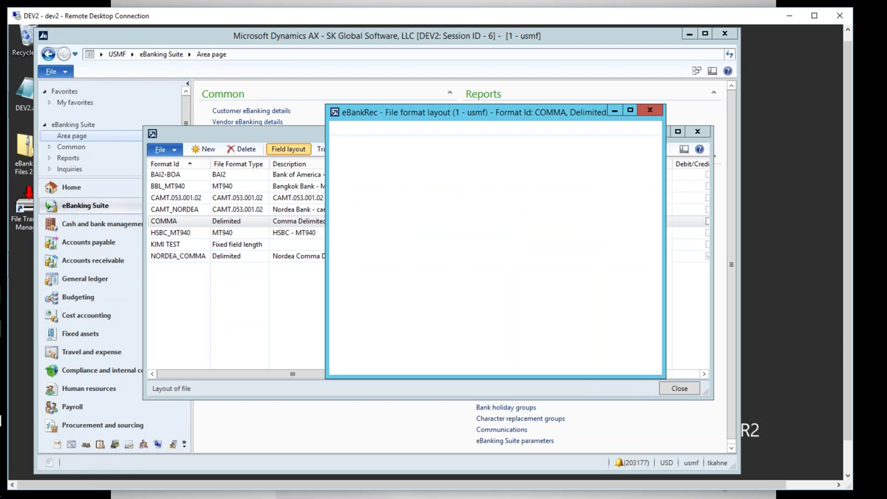
click(462, 169)
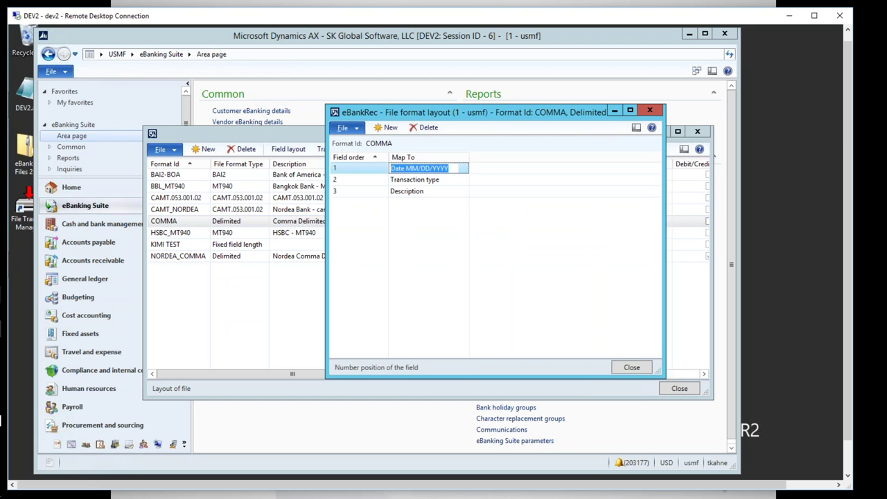
click(464, 168)
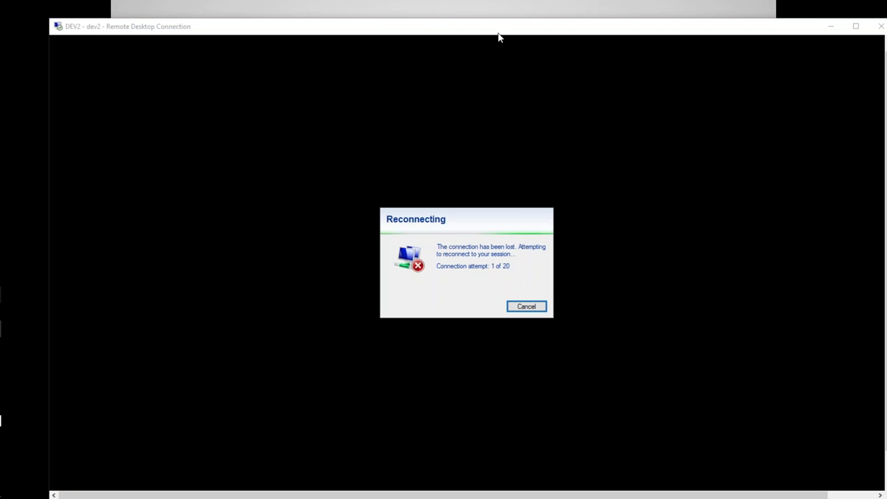
drag(498, 33, 494, 21)
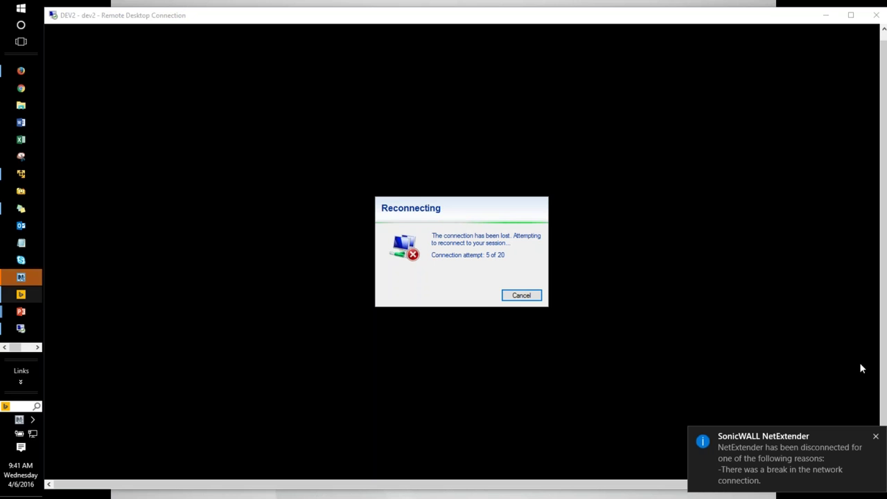
click(874, 437)
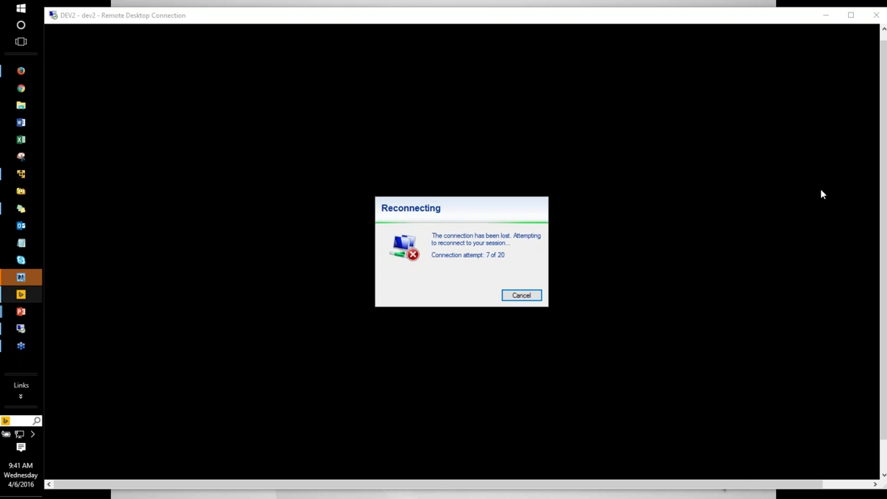
drag(658, 16, 649, 62)
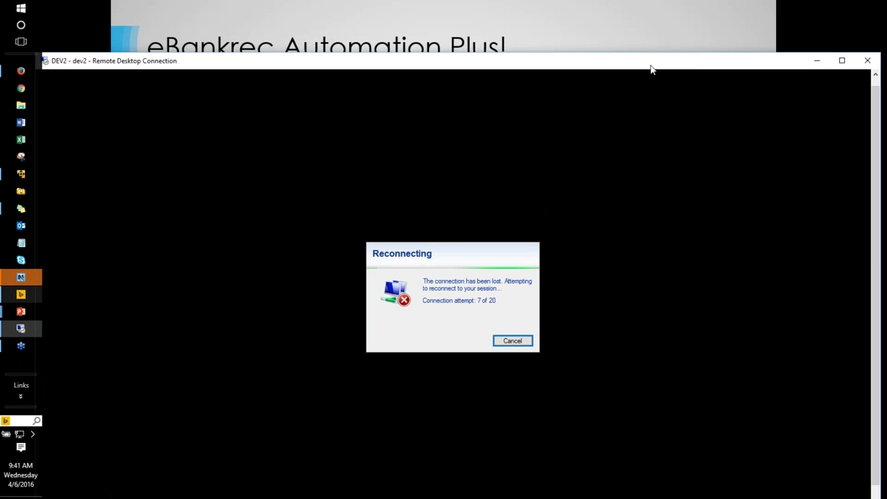
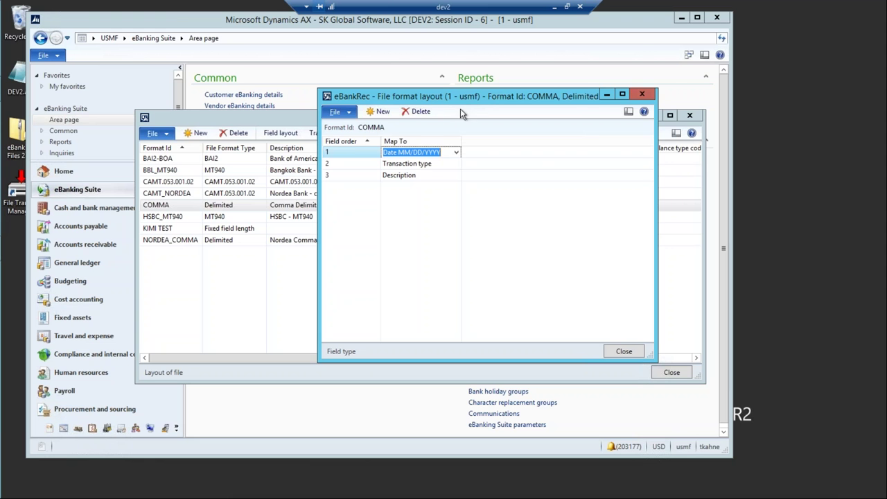
Close the COMMA field layout and look over the BAI2, MT940 and CAMT.053.001.02 entries among the bank reconciliation file formats.
click(641, 96)
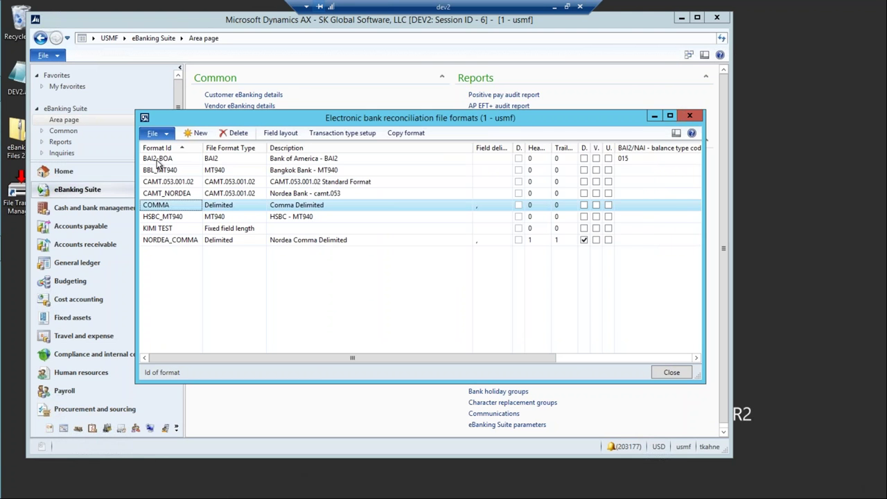
click(161, 160)
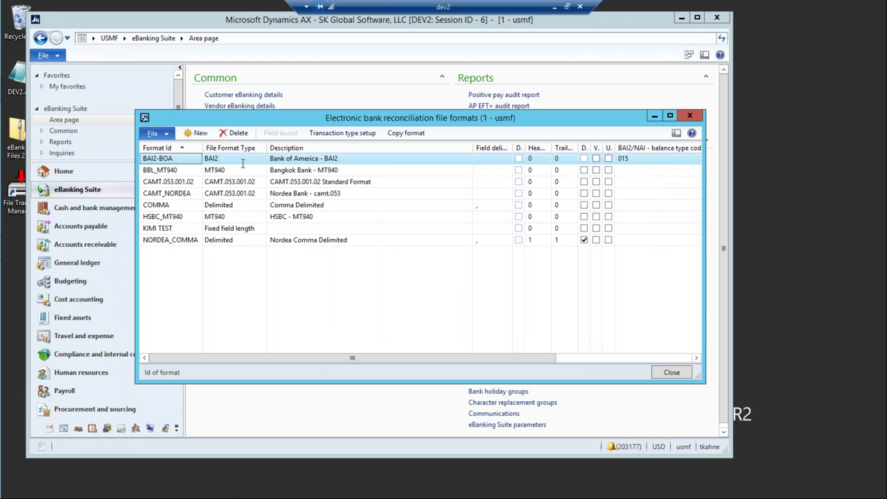
click(233, 170)
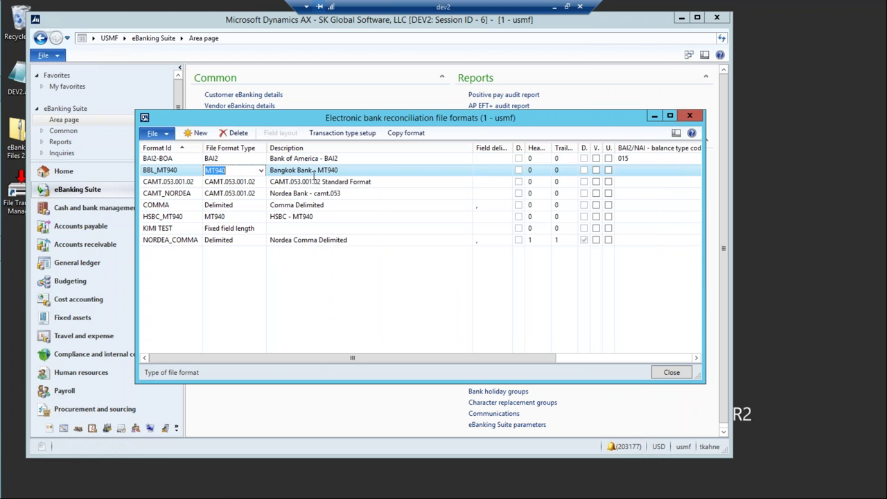
click(246, 193)
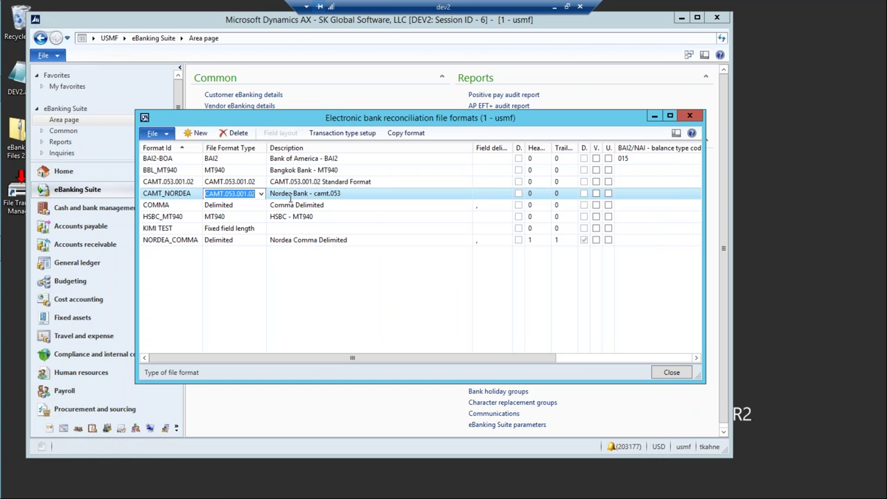
click(290, 194)
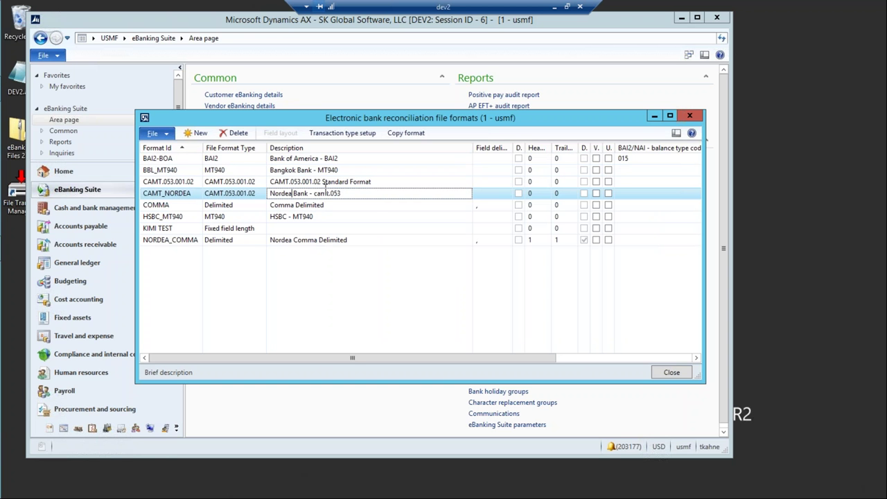
click(184, 182)
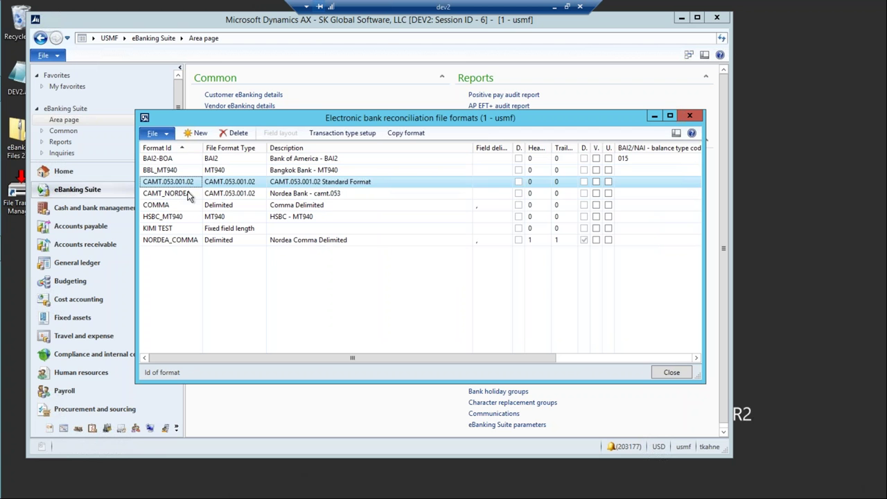
Review the transaction type setup of the BAI2-BOA format, then close it and the file formats list.
click(177, 159)
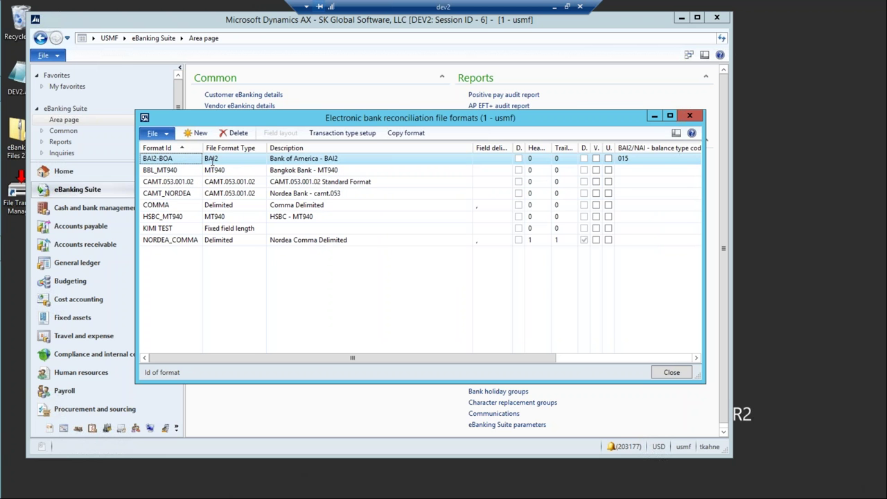
click(350, 132)
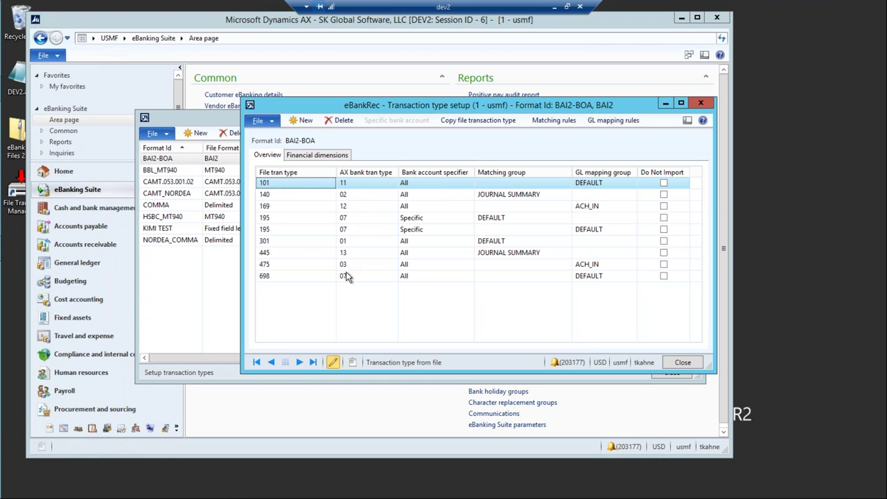
click(702, 104)
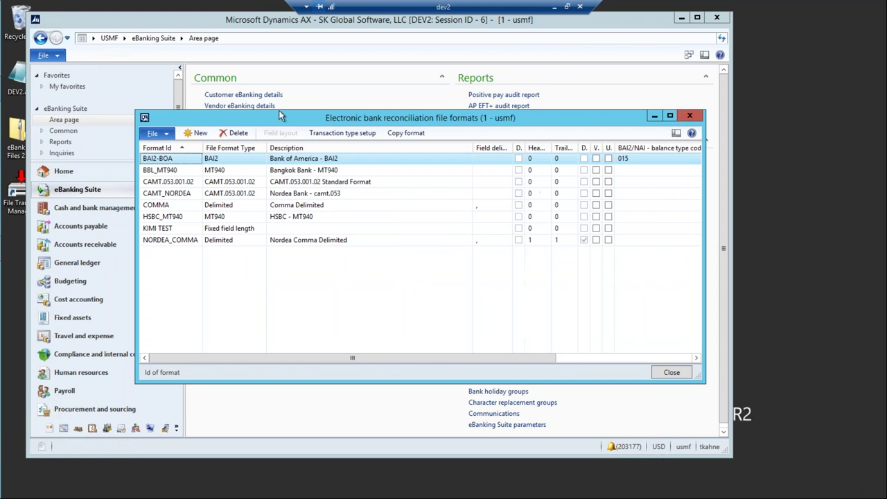
click(687, 117)
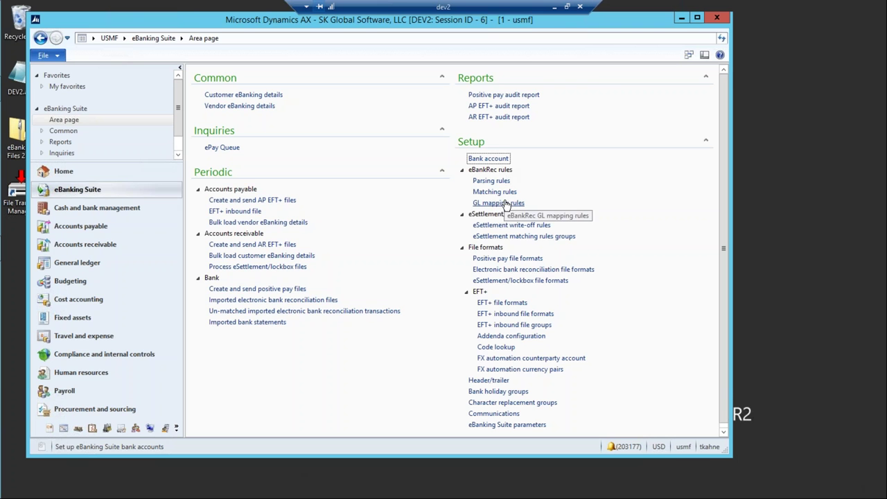
Review the eBankRec parsing rule NAMELU and its available parse types without changing anything, then close the parsing rules.
click(493, 181)
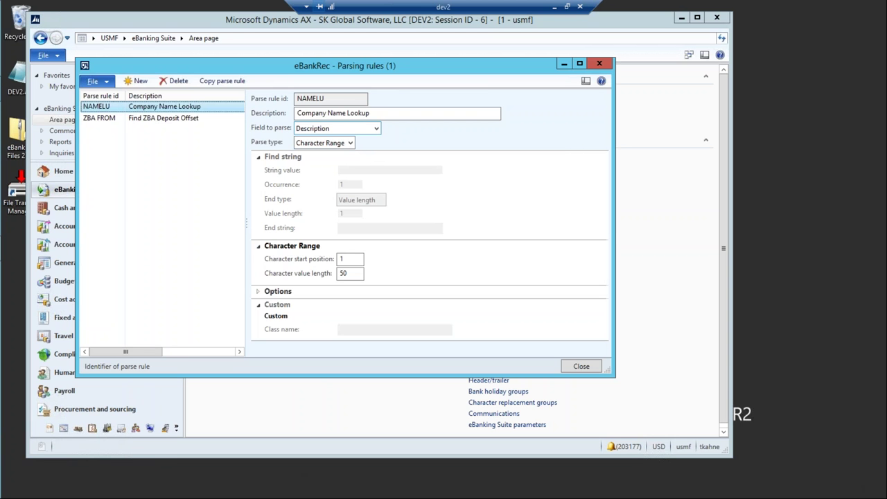
click(351, 143)
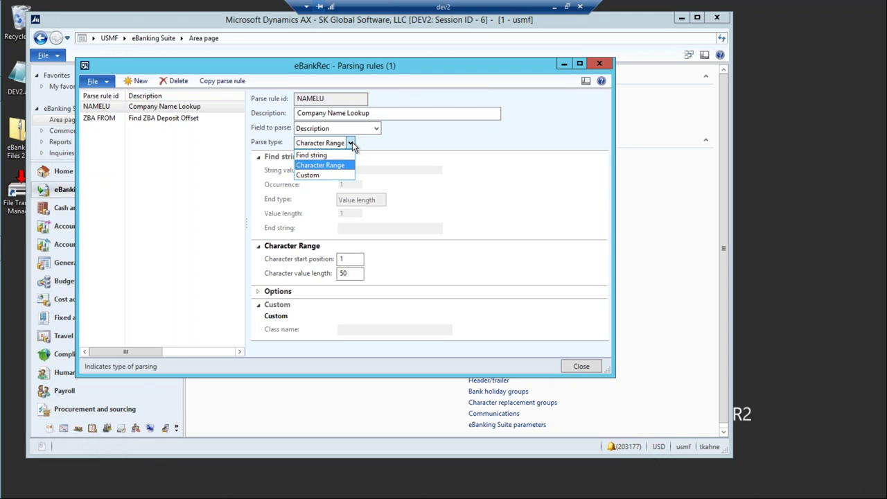
click(352, 143)
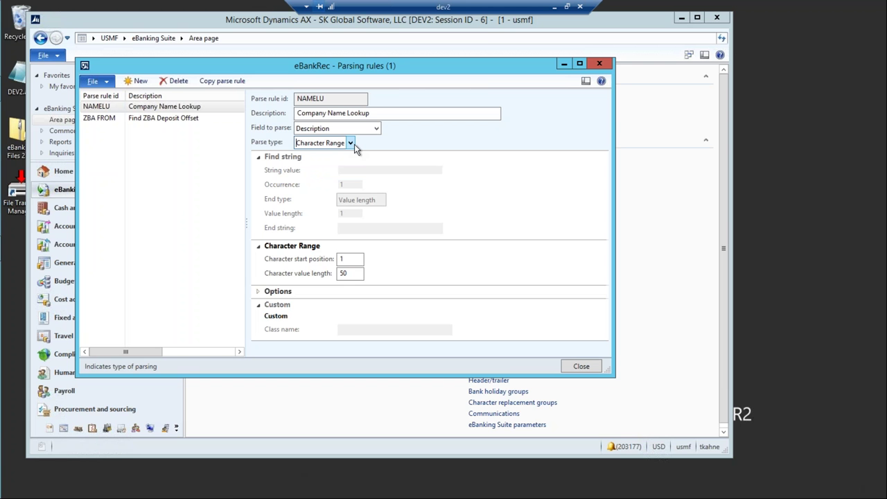
click(601, 64)
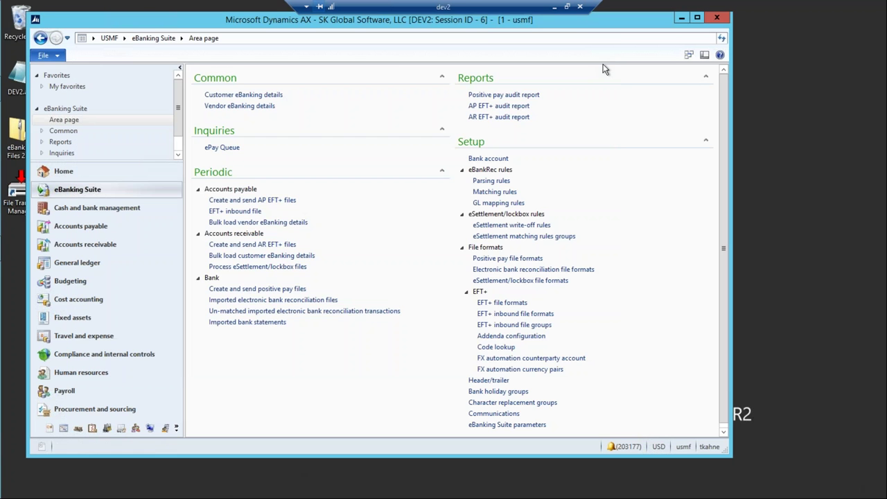
Examine the matching rules of the DEFAULT rule group, comparing steps 1, 2, 3 and 5 including their confidence settings, then close both matching windows.
click(492, 192)
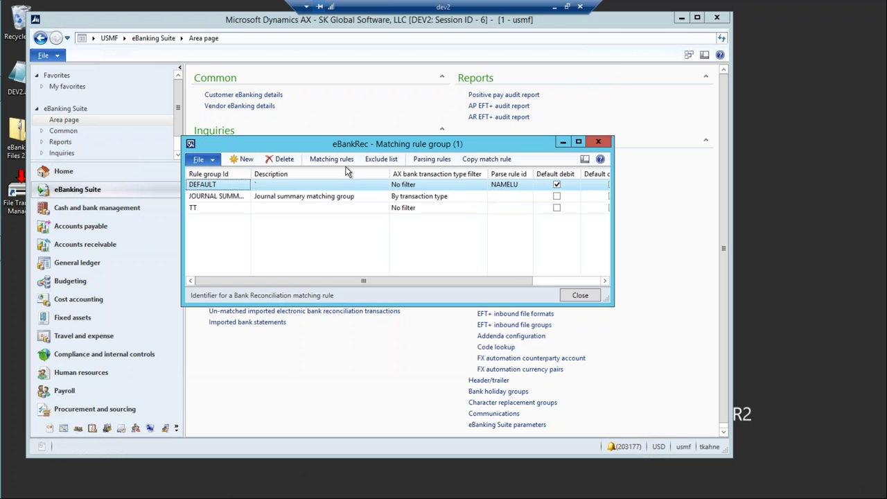
drag(353, 141, 309, 120)
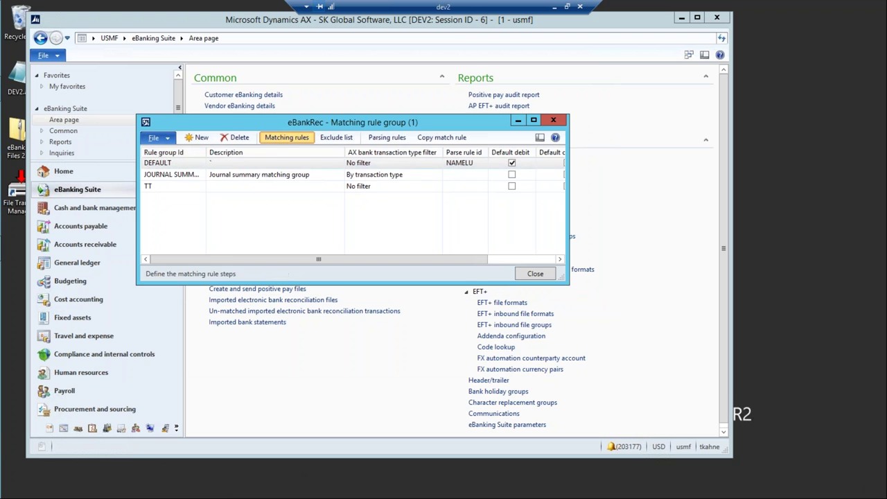
click(286, 137)
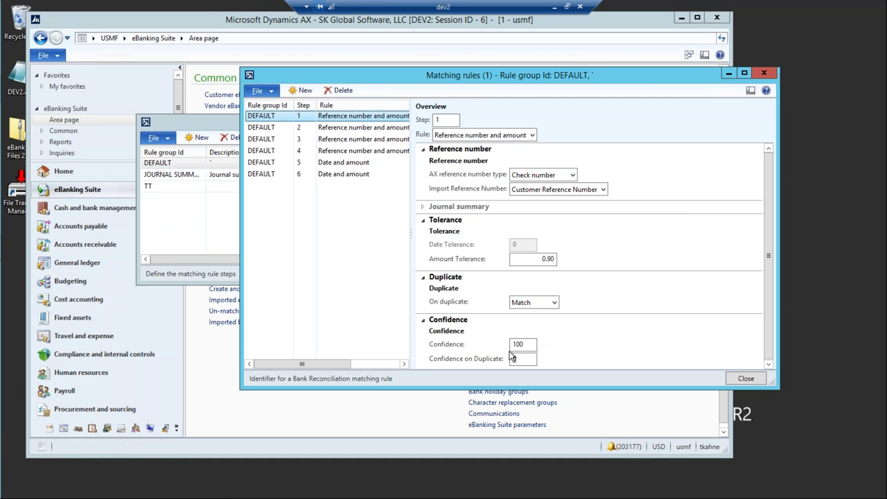
click(379, 133)
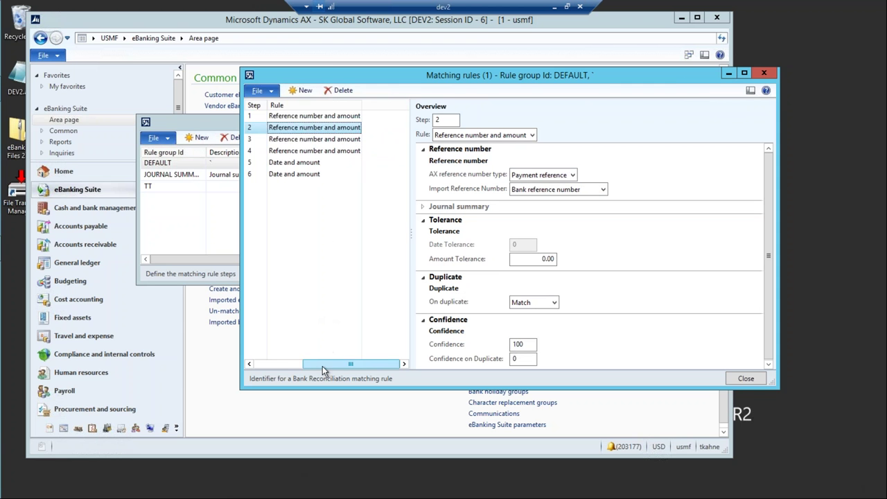
drag(323, 366, 270, 366)
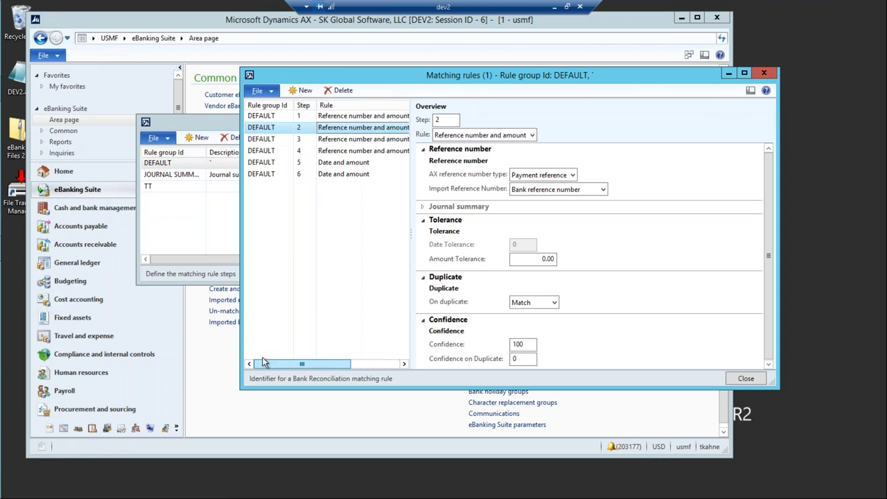
click(332, 140)
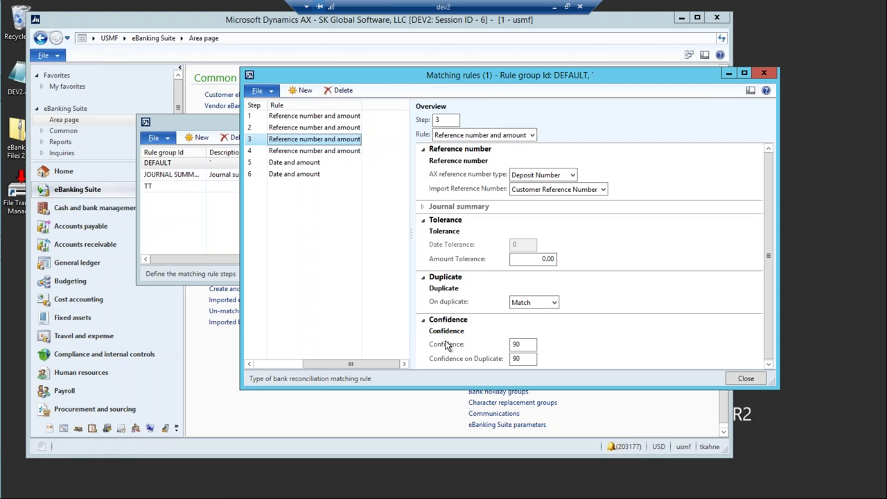
drag(414, 320, 500, 293)
drag(360, 365, 288, 363)
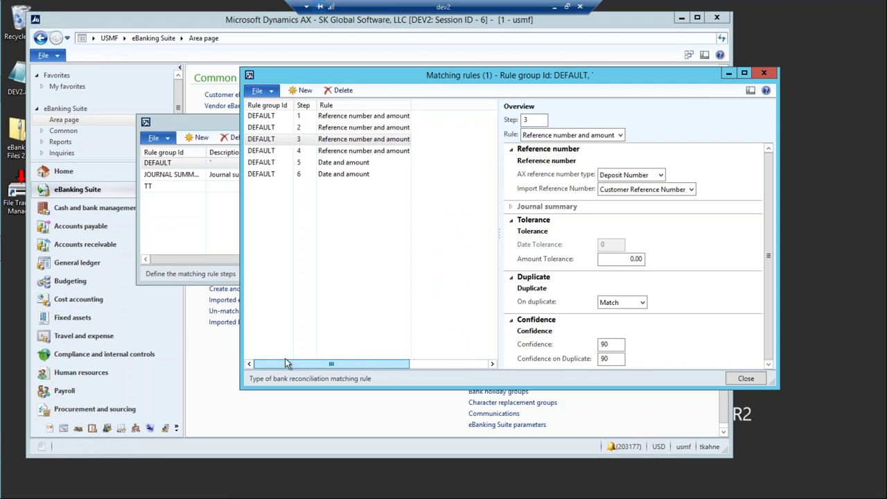
click(354, 165)
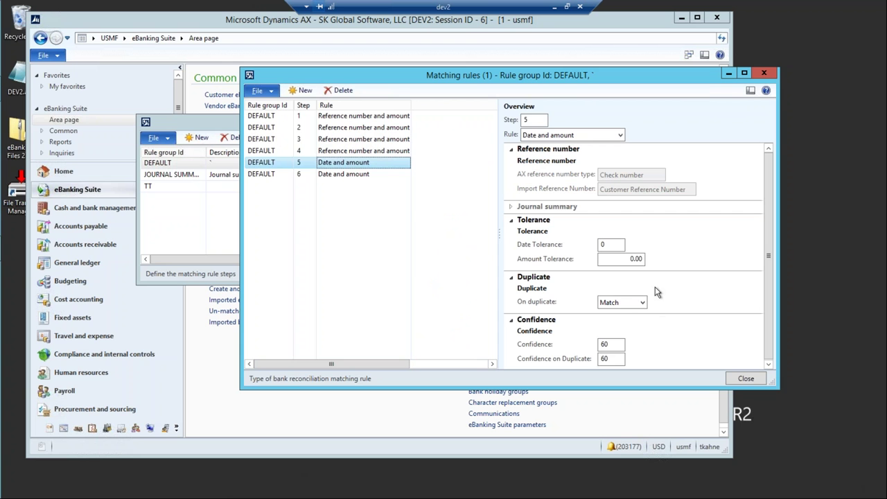
click(613, 344)
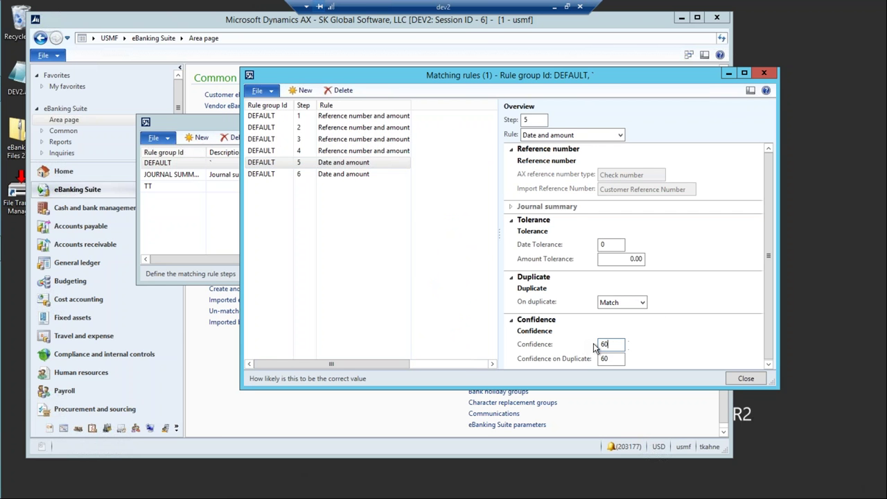
click(763, 73)
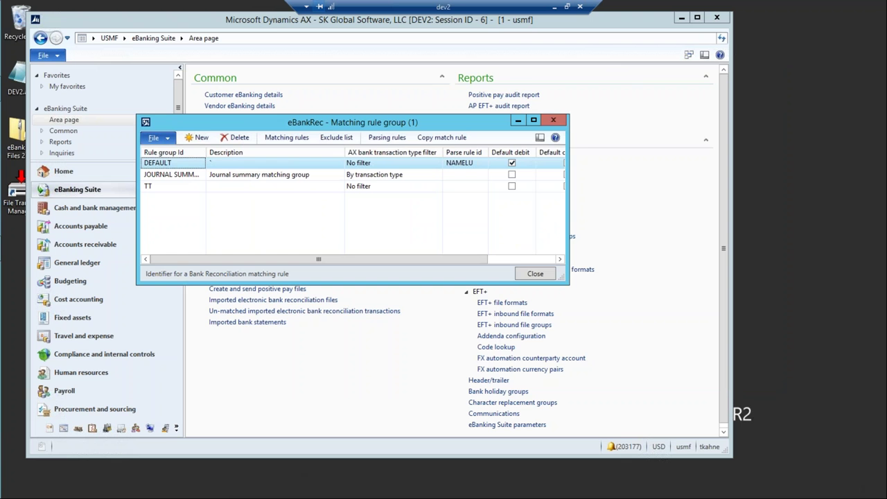
click(552, 120)
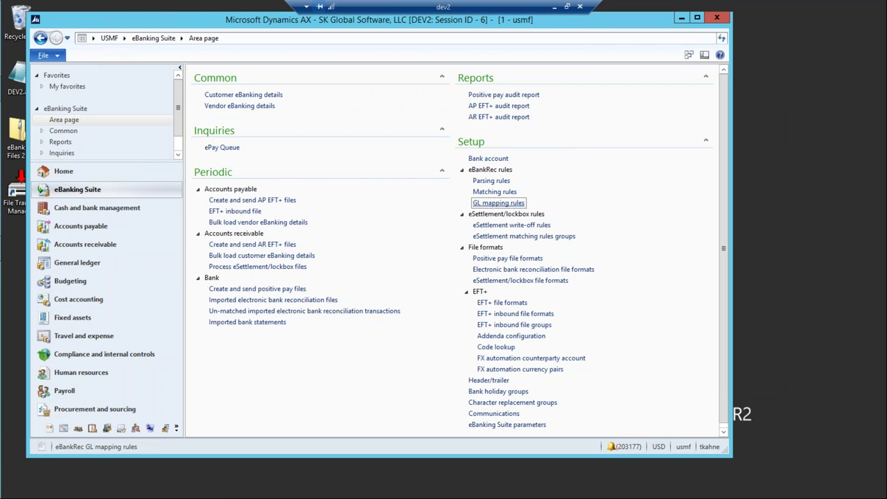
Inspect the GL mapping rule lookup of the ACH_IN group, including the PELICAN entry, then close the GL mapping windows.
click(519, 201)
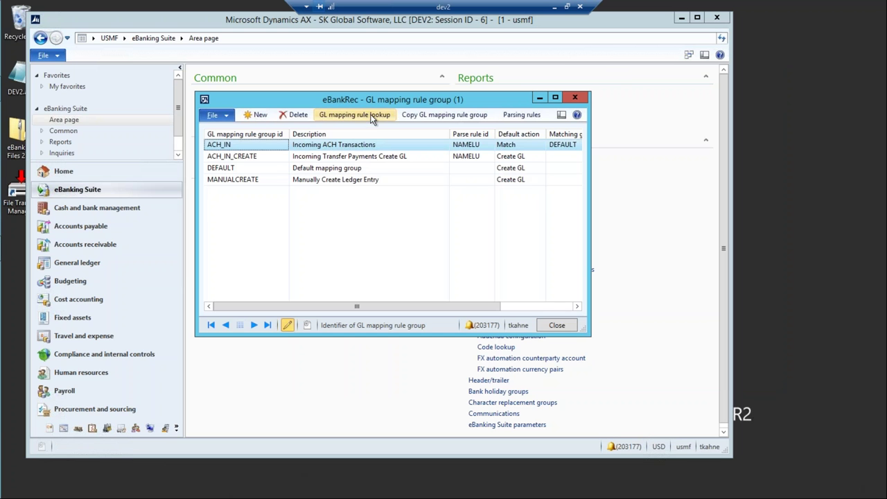
click(374, 116)
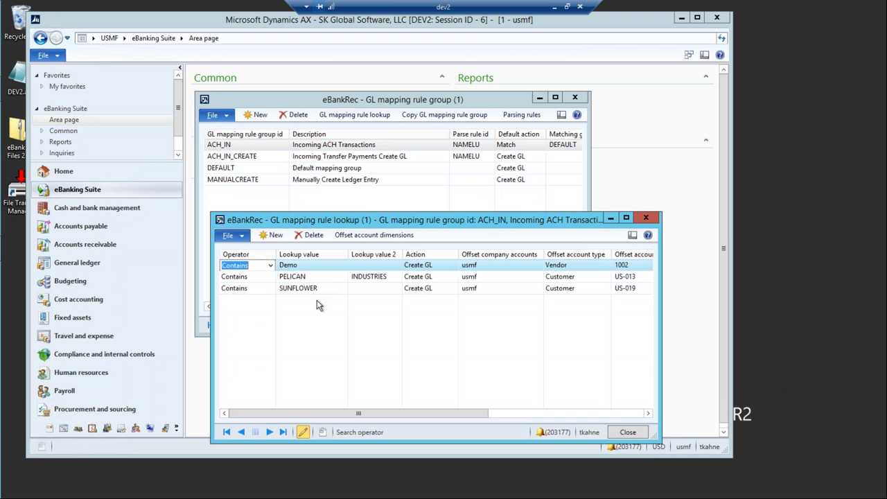
click(286, 277)
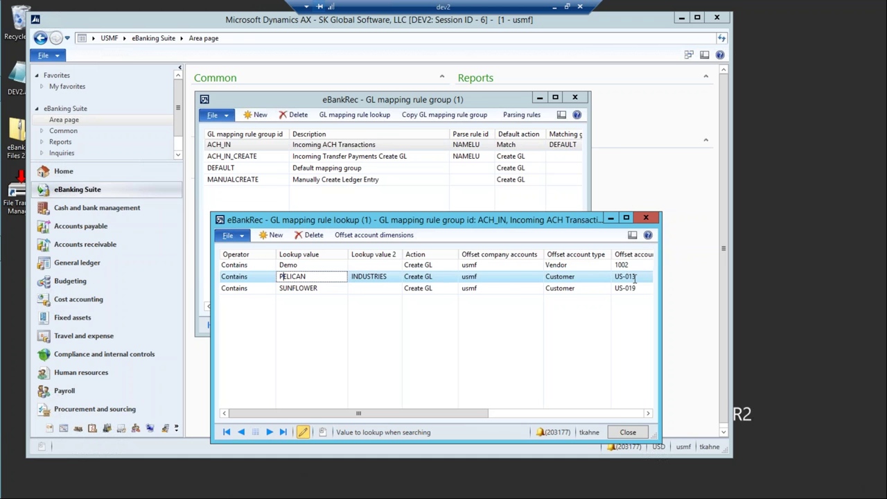
click(651, 219)
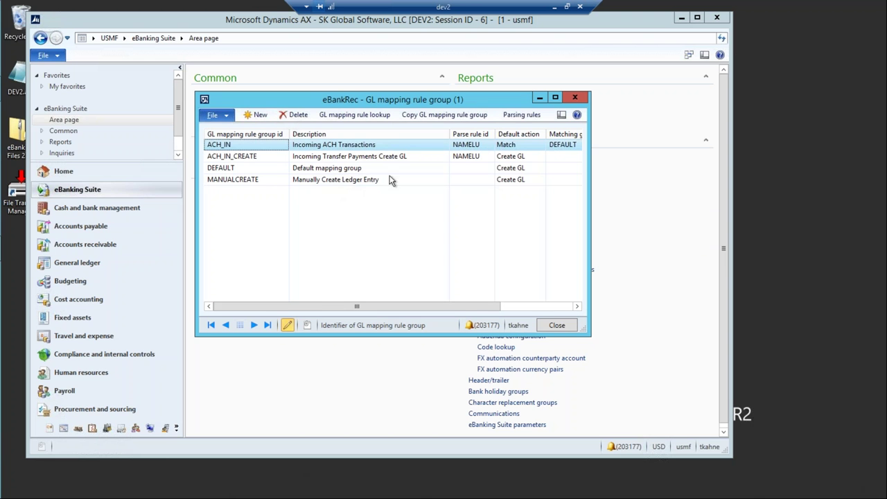
click(576, 97)
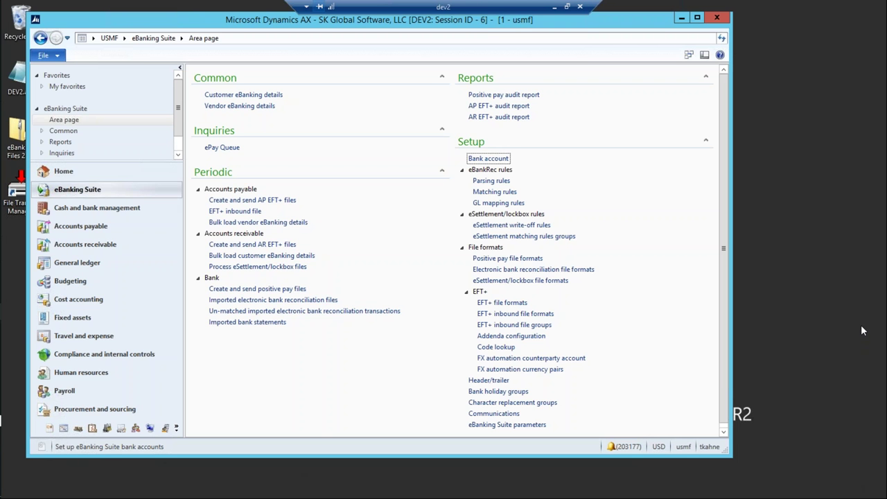
Reopen the GL mapping rule groups in a wider window and display the offset account dimensions of ACH_IN's Demo lookup value.
click(503, 207)
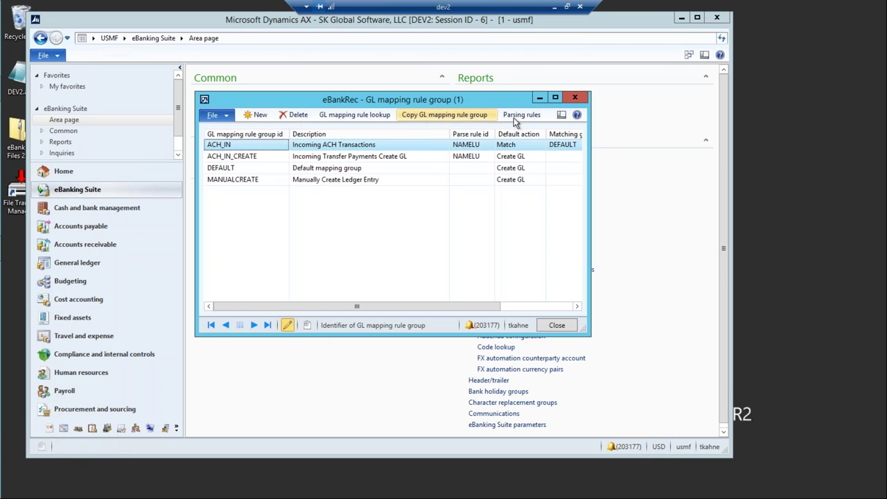
drag(590, 165, 630, 165)
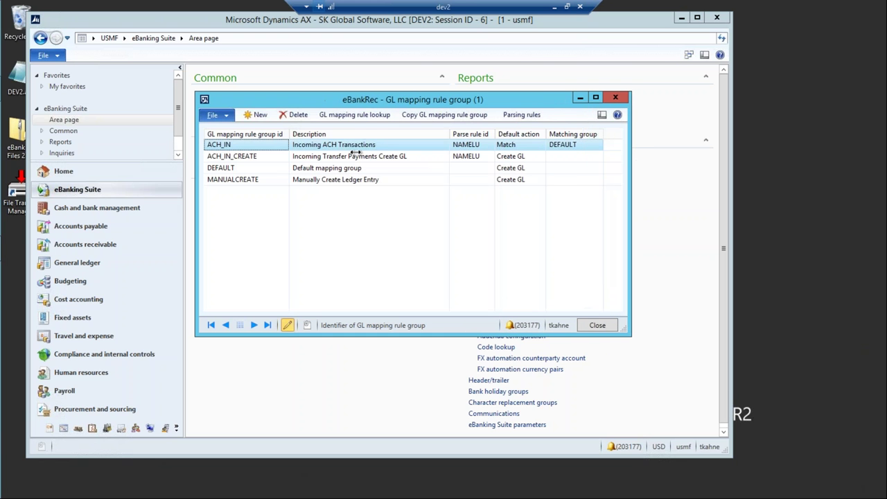
click(357, 114)
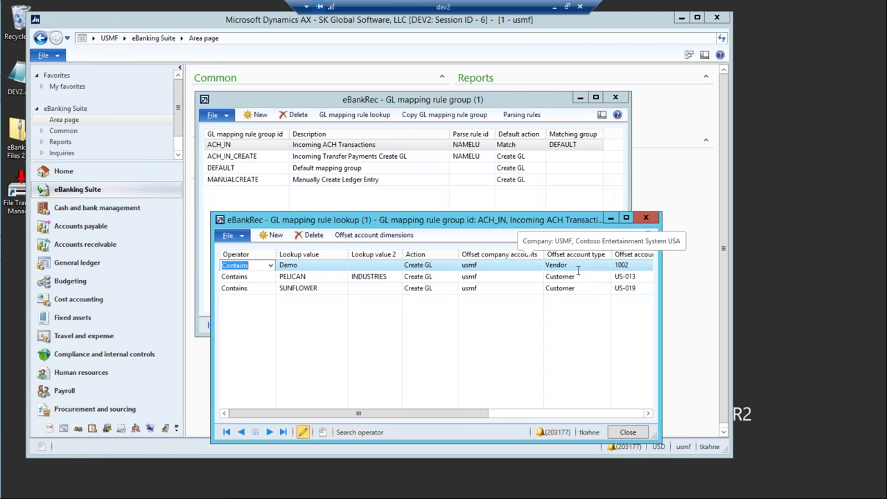
click(386, 235)
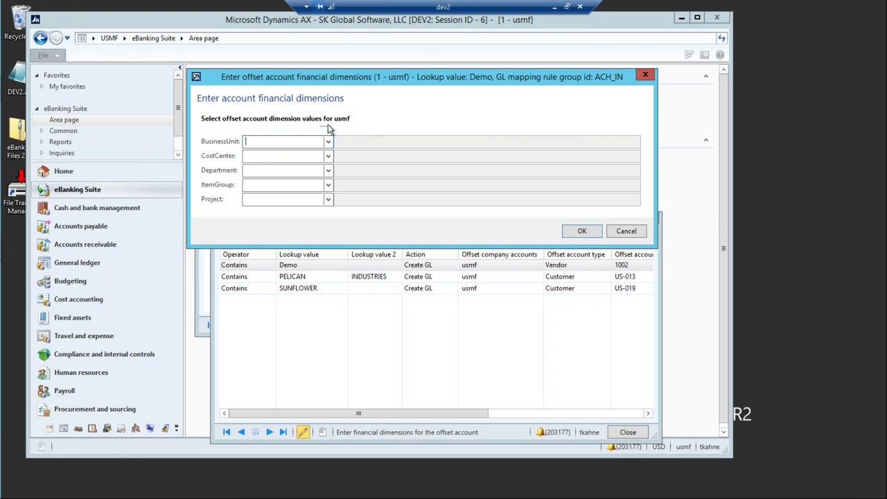
Dismiss the offset account dimensions without entering values, then close the GL mapping rule lookup and rule group windows.
click(647, 74)
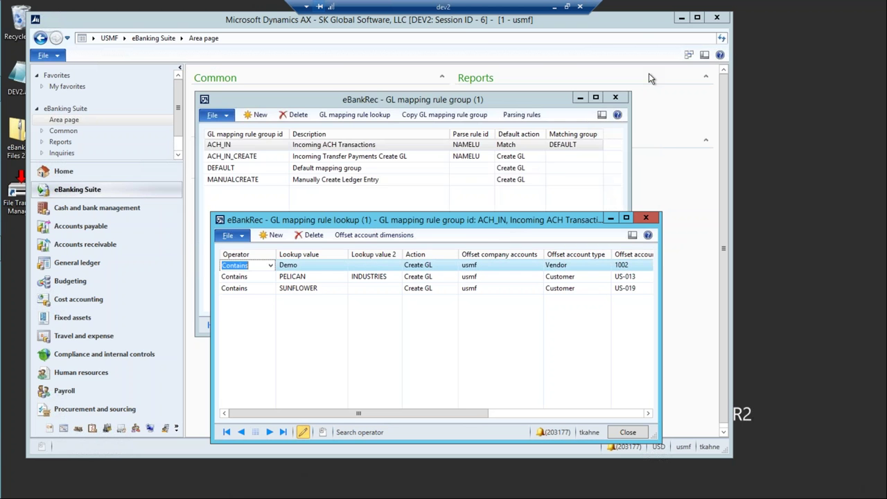
drag(507, 219, 481, 213)
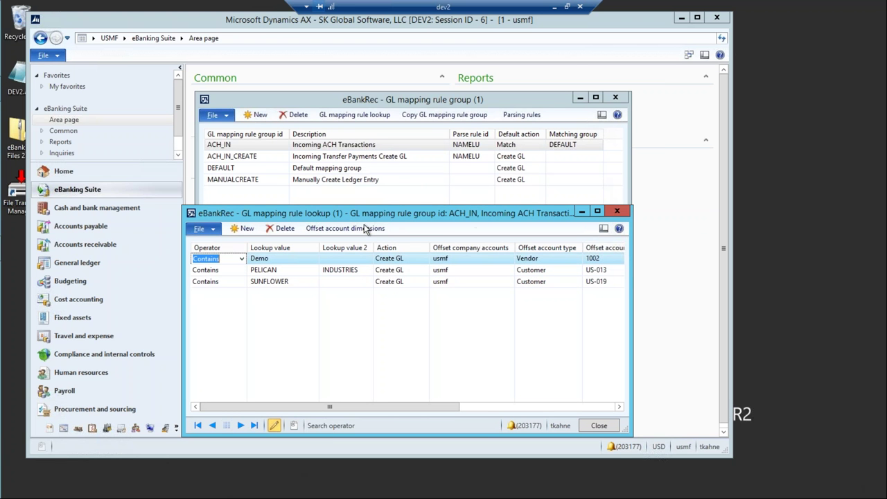
click(617, 211)
click(616, 97)
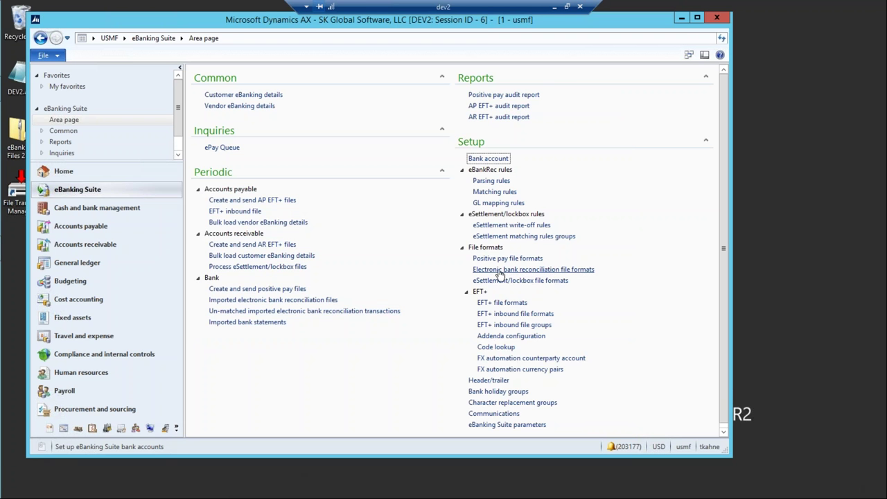
Inspect the BAI2-BOA reconciliation format's transaction type setup, including the financial dimensions of file transaction type 169, and return to its overview.
click(512, 269)
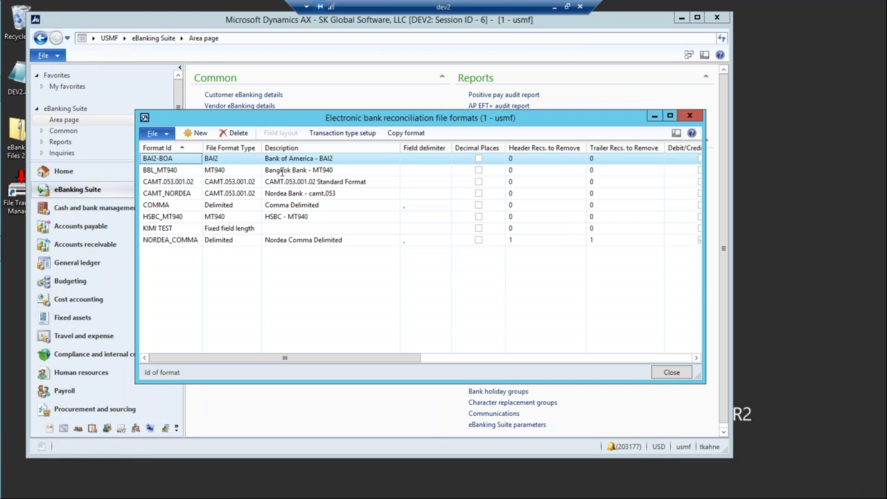
click(327, 133)
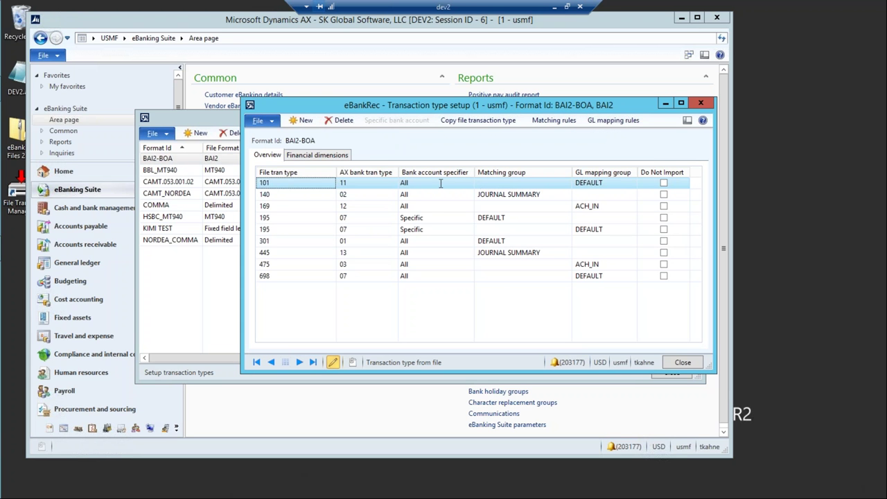
click(429, 206)
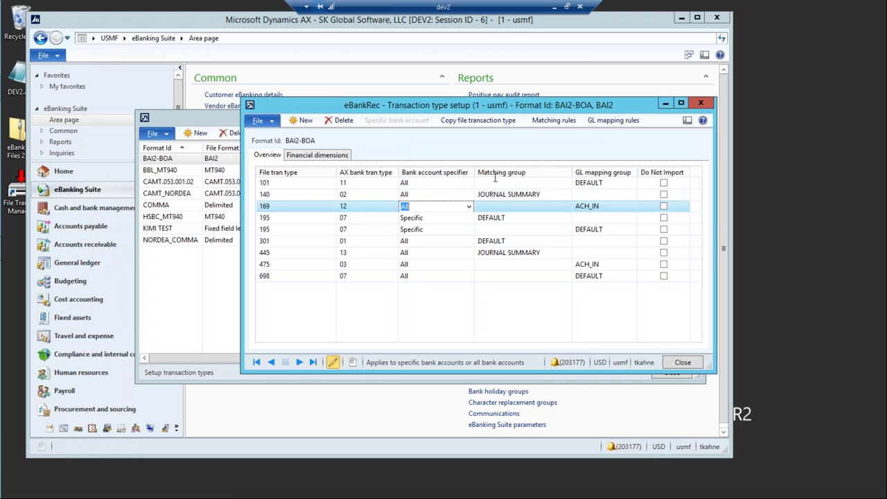
click(326, 155)
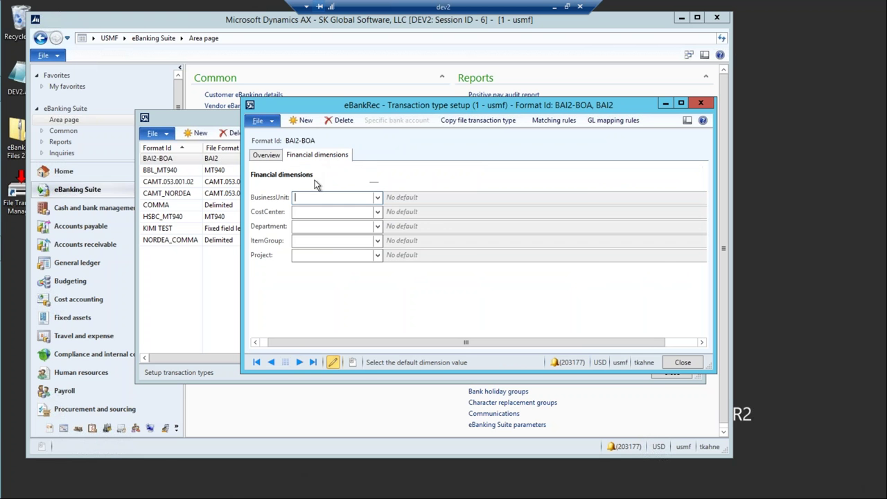
click(267, 155)
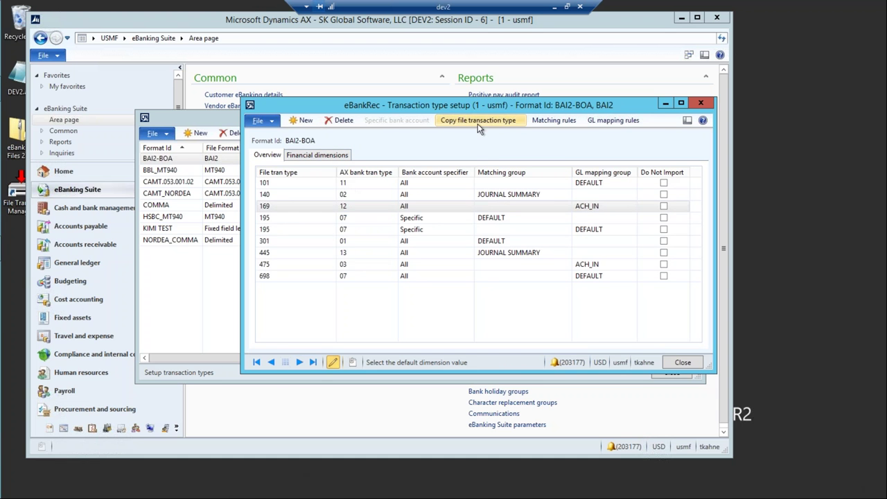
key(Tab)
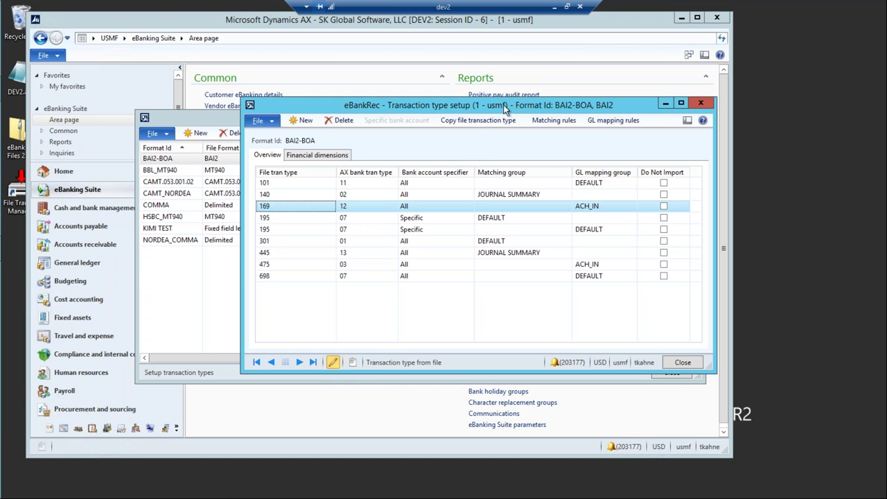
Close the BAI2-BOA transaction type setup and the electronic bank reconciliation file formats.
drag(505, 109, 444, 106)
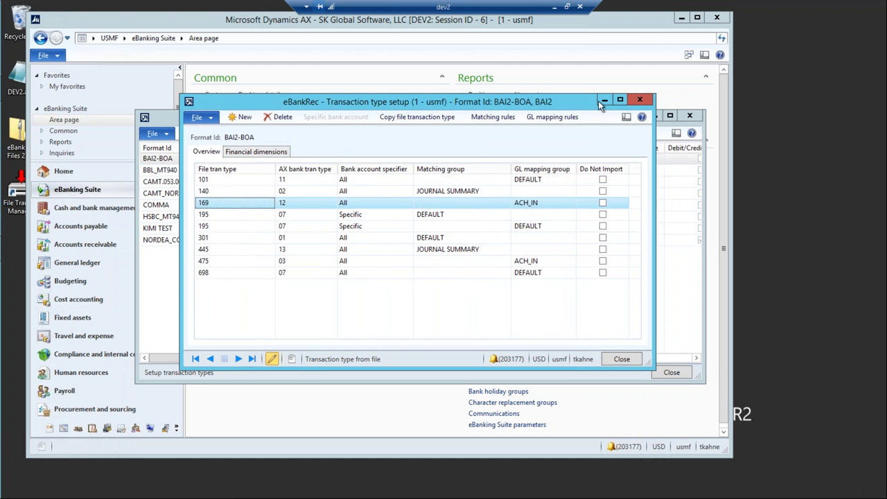
click(639, 100)
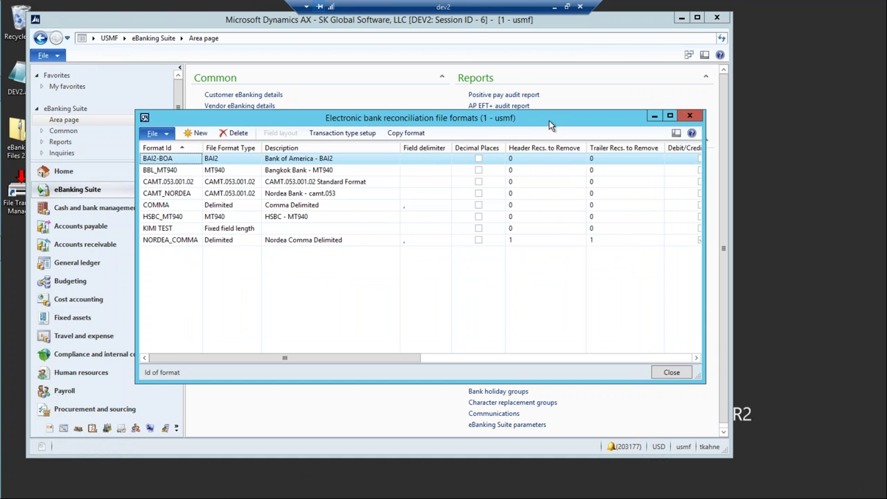
drag(548, 122, 522, 121)
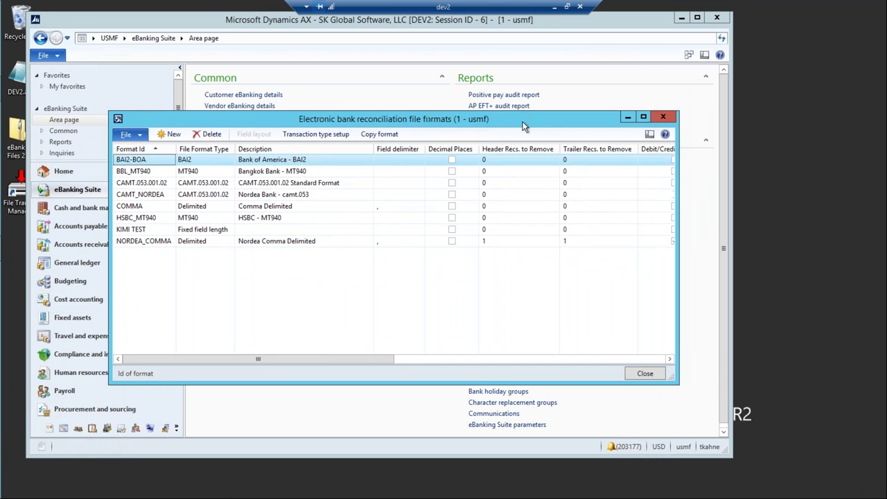
click(660, 116)
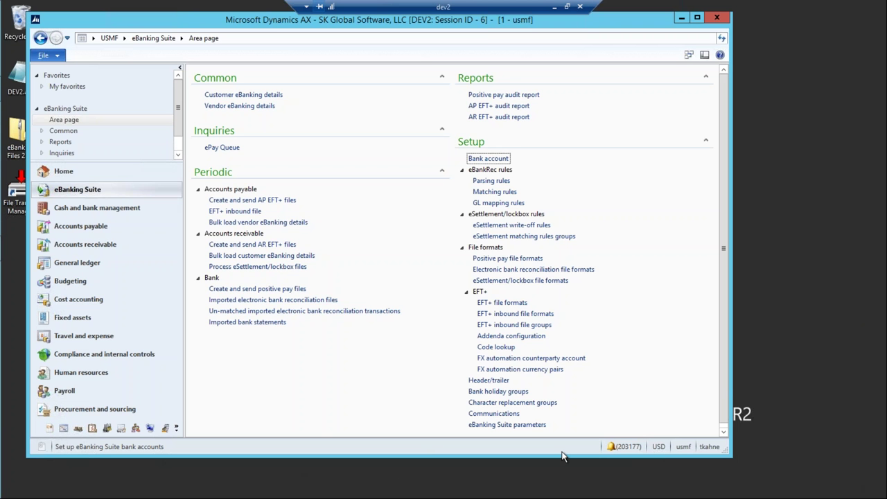
Switch to the presentation slideshow and advance from the Q & A slide to the Webinars and information slide.
key(alt+Tab)
key(alt+Tab)
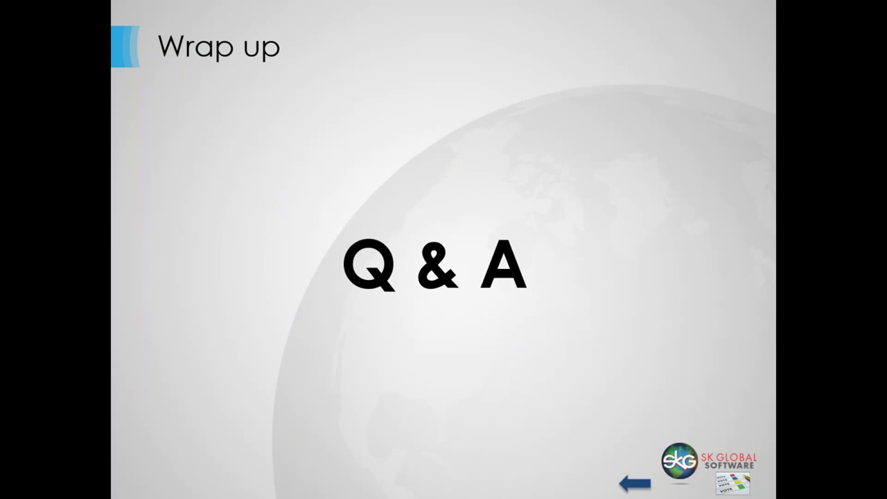
key(Right)
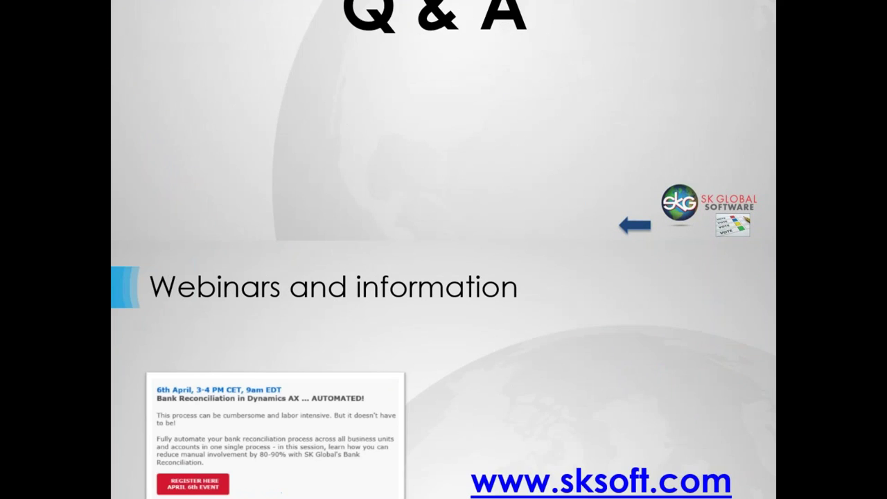